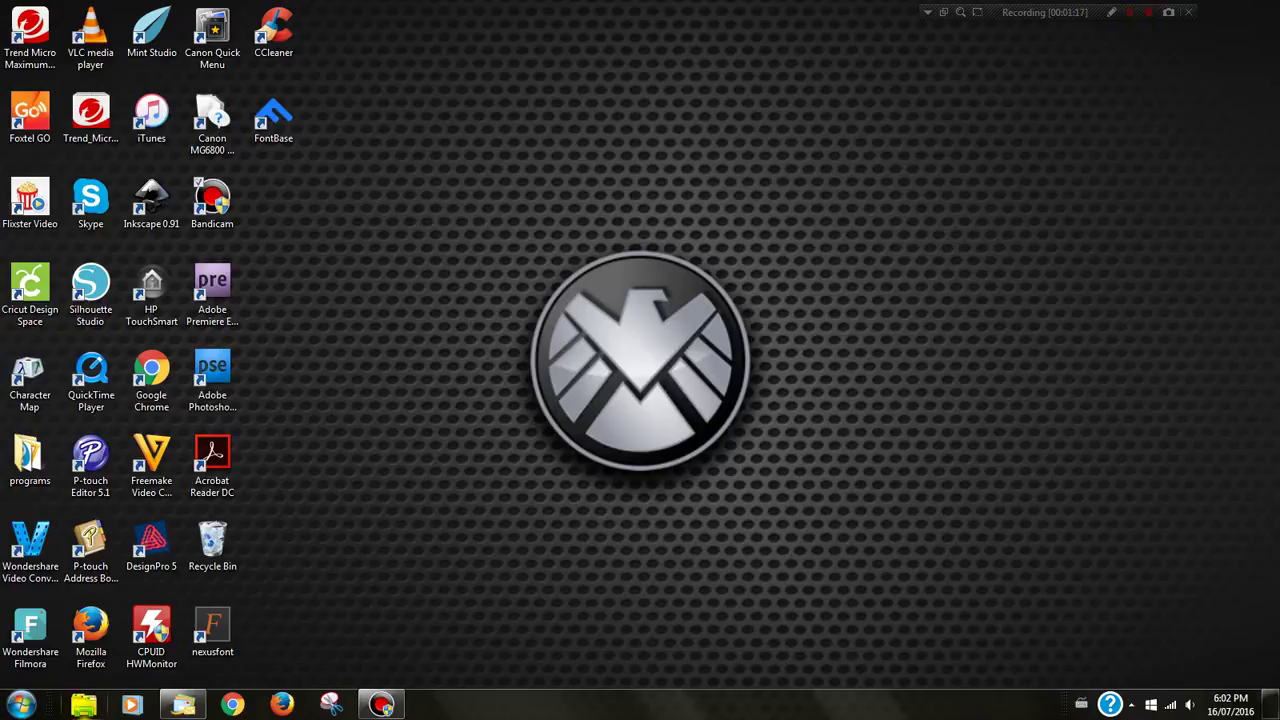
# Preview the YulindaScript-Regular font file from the Downloads > Yulinda folder.
pyautogui.click(84, 706)
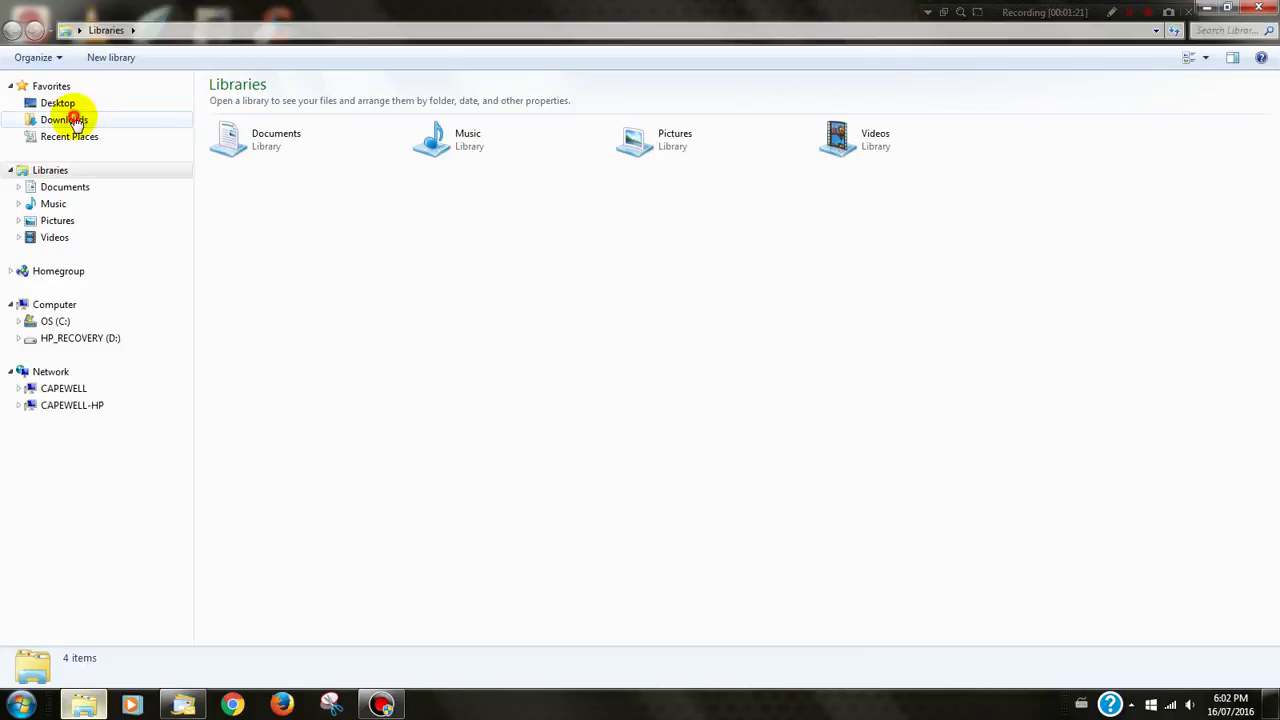
pyautogui.click(75, 120)
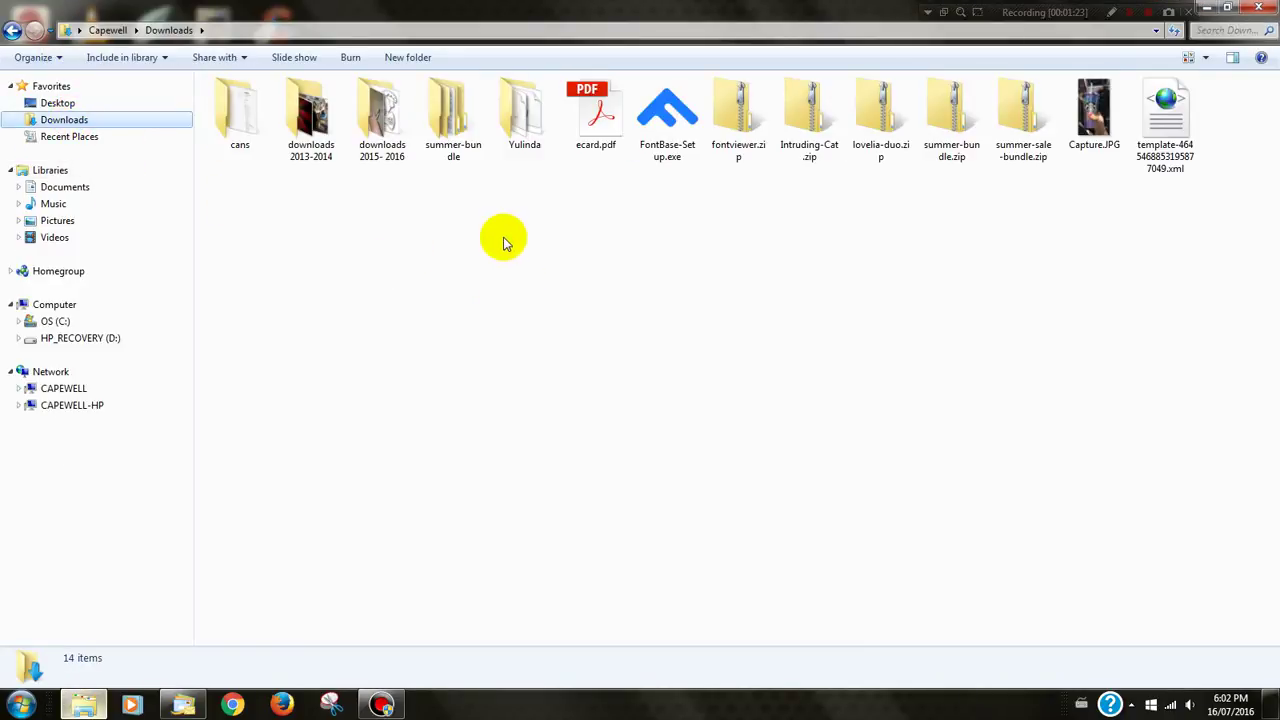
pyautogui.doubleClick(517, 108)
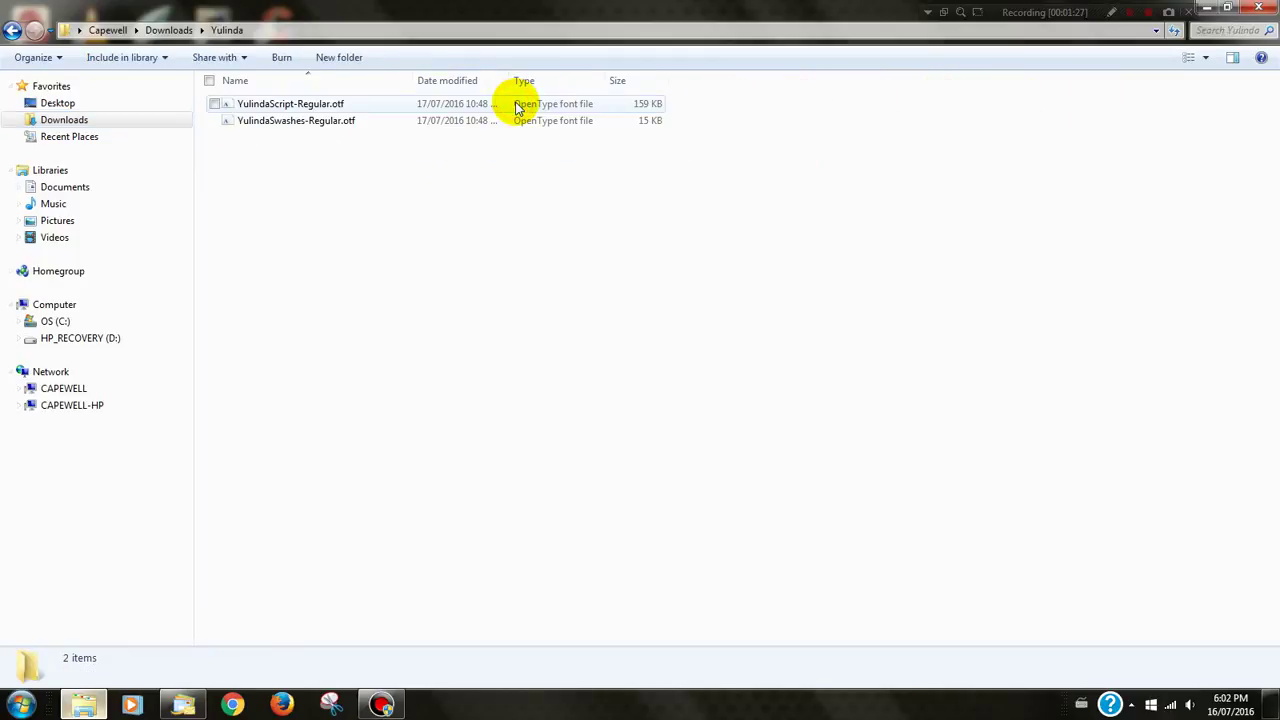
pyautogui.doubleClick(280, 105)
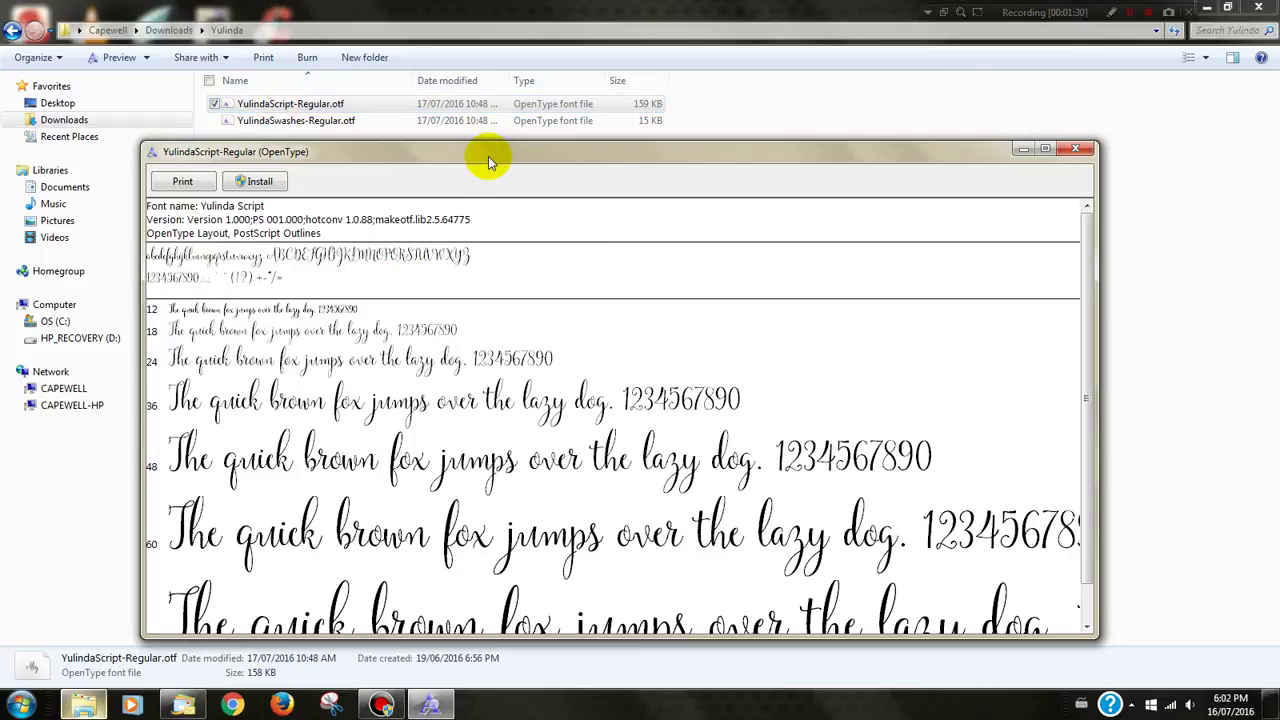
pyautogui.moveTo(488, 156); pyautogui.dragTo(485, 93)
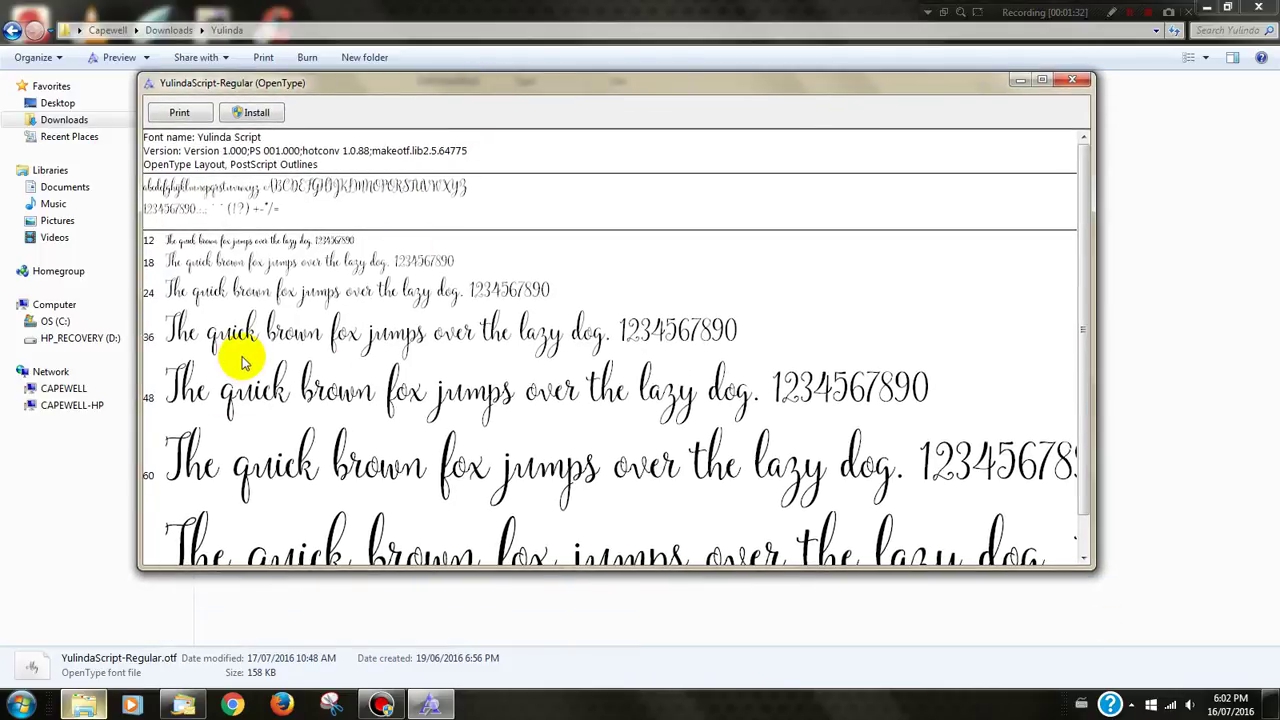
# Start and cancel printing the font sample, then close the preview and Yulinda folder.
pyautogui.click(258, 113)
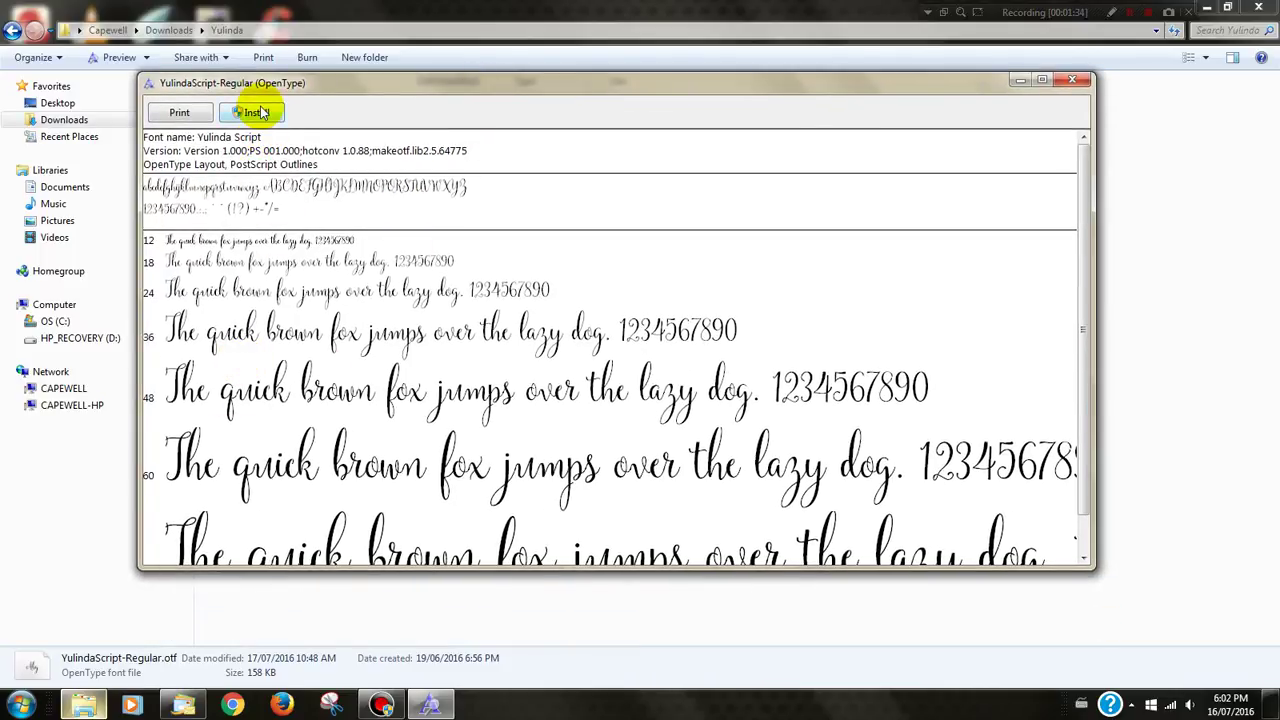
pyautogui.click(180, 113)
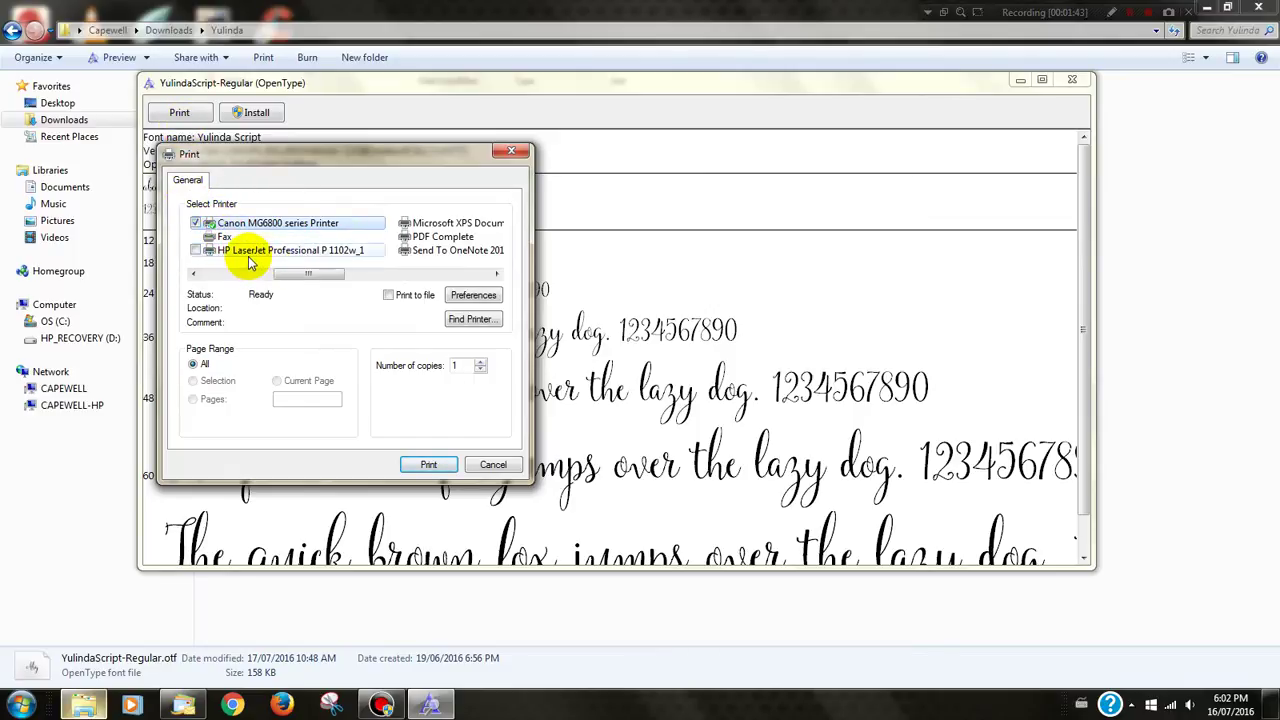
pyautogui.click(498, 465)
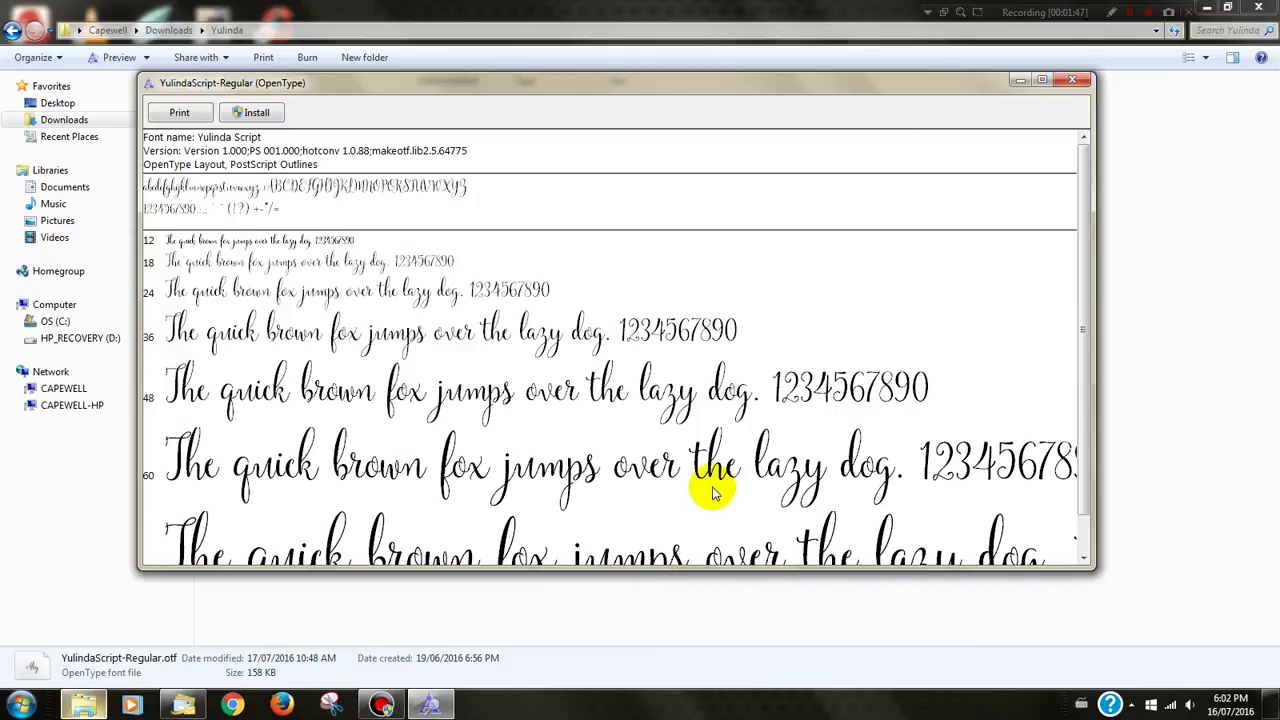
pyautogui.click(1076, 80)
pyautogui.click(1257, 8)
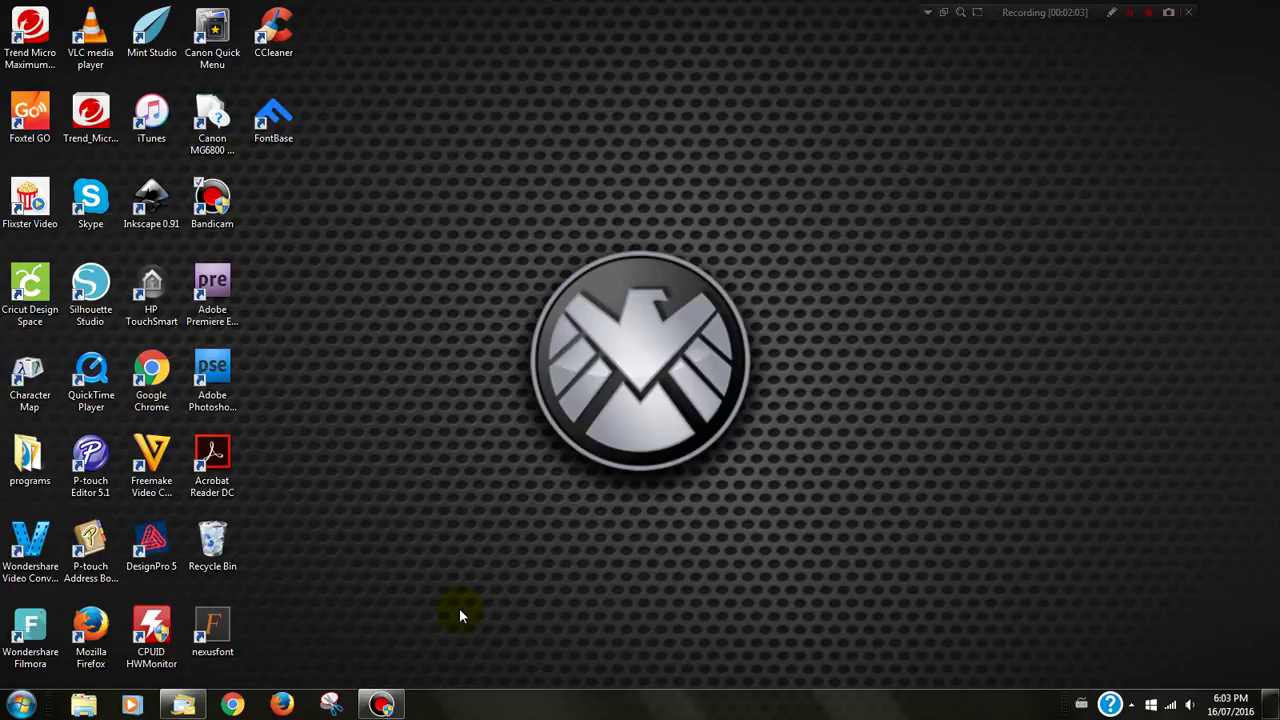
# Open Control Panel from the Start menu and go to Appearance and Personalization.
pyautogui.click(22, 705)
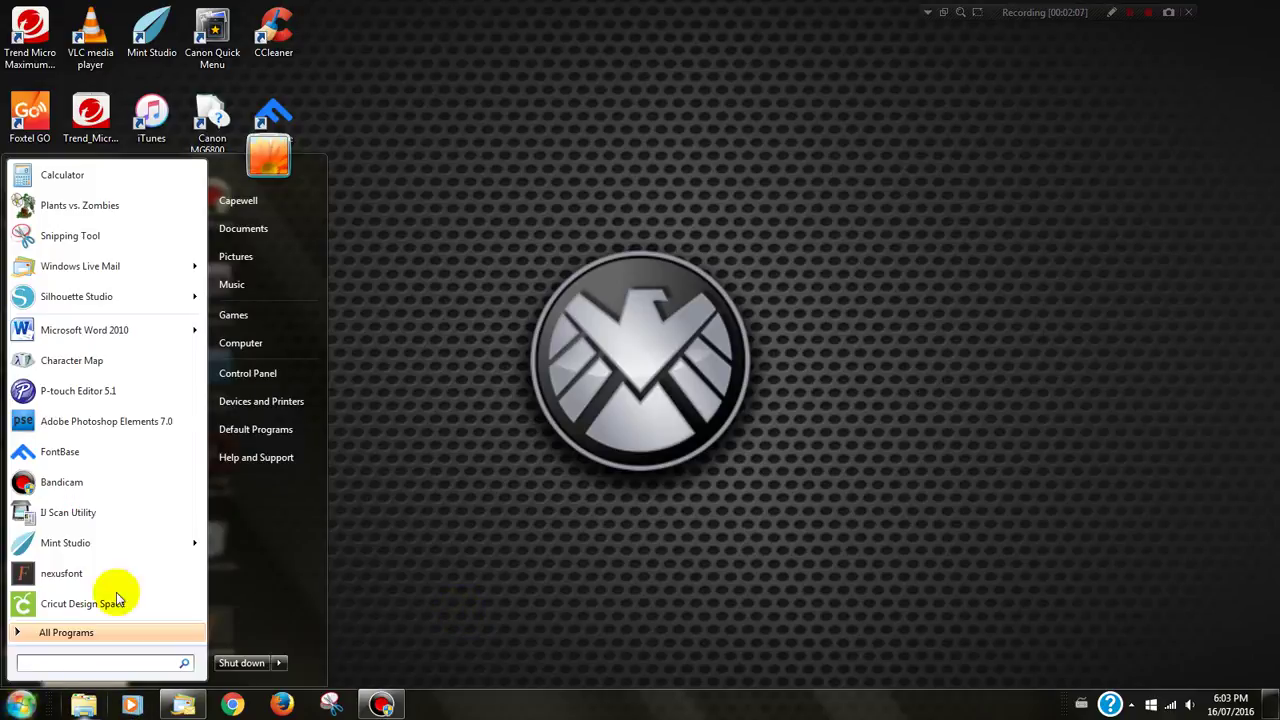
pyautogui.click(255, 373)
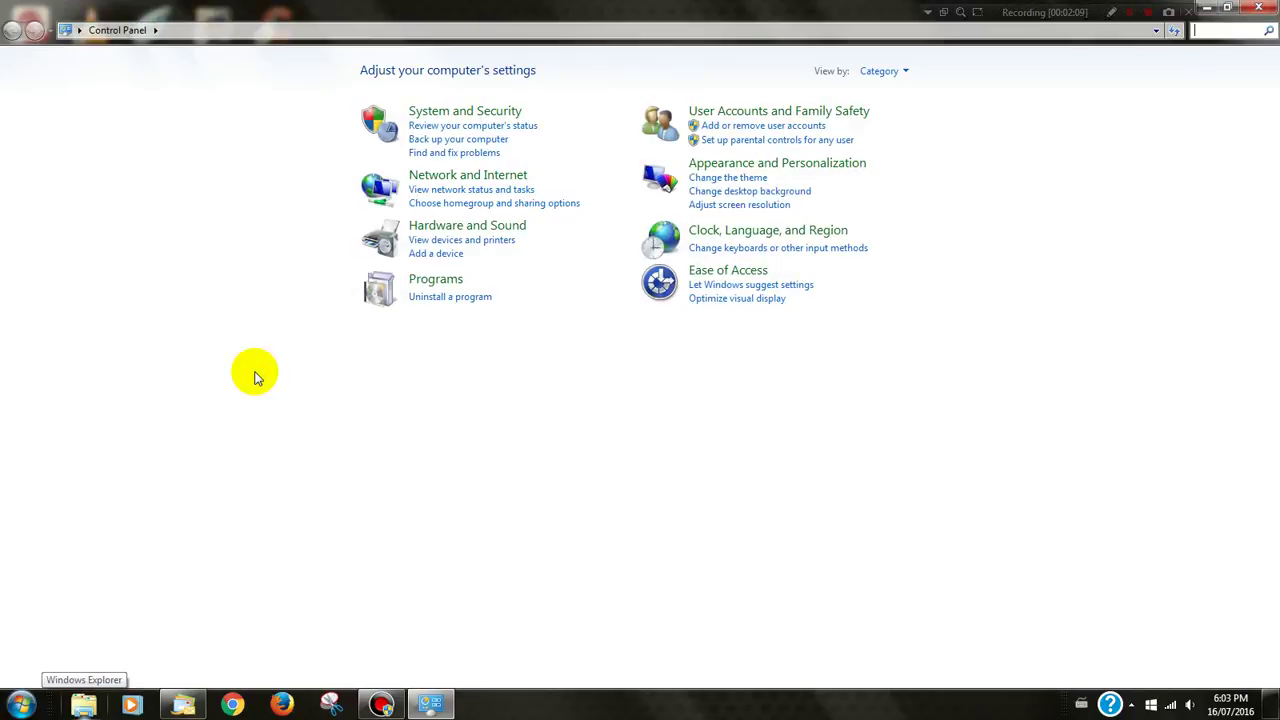
pyautogui.click(815, 168)
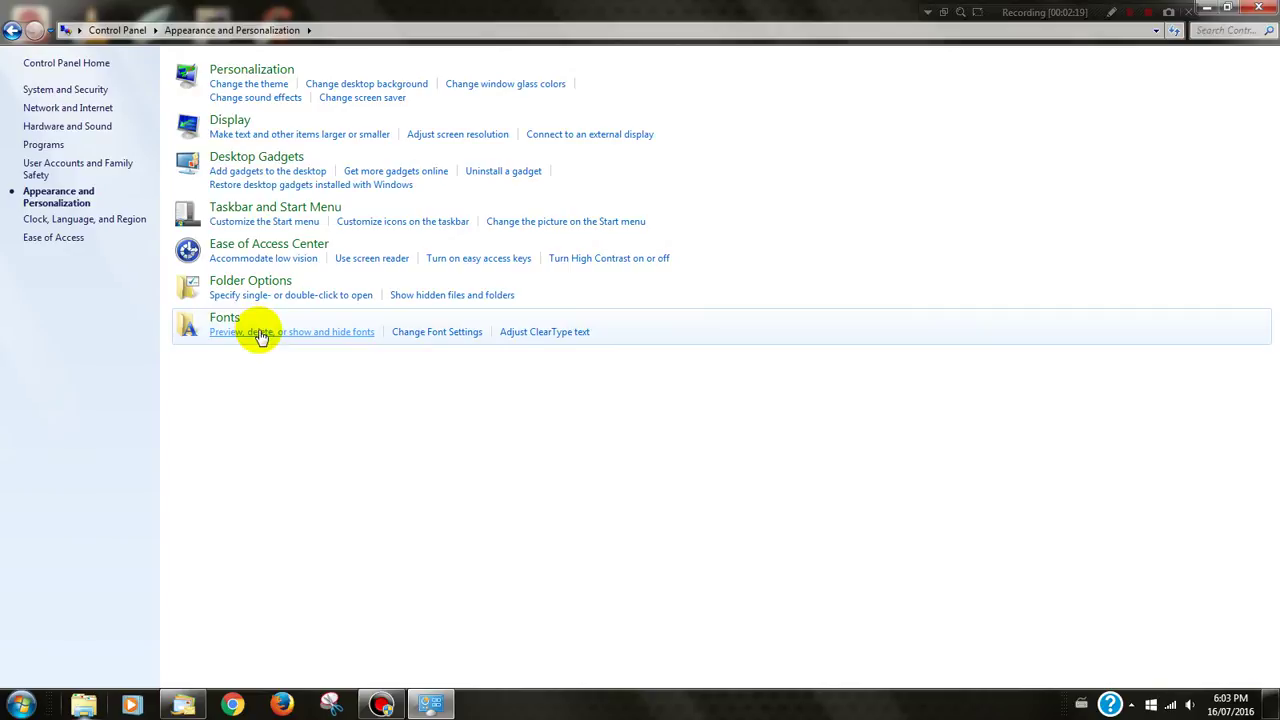
# Open the installed Fonts folder, scroll to the bottom and select Yulinda Script Regular.
pyautogui.click(260, 333)
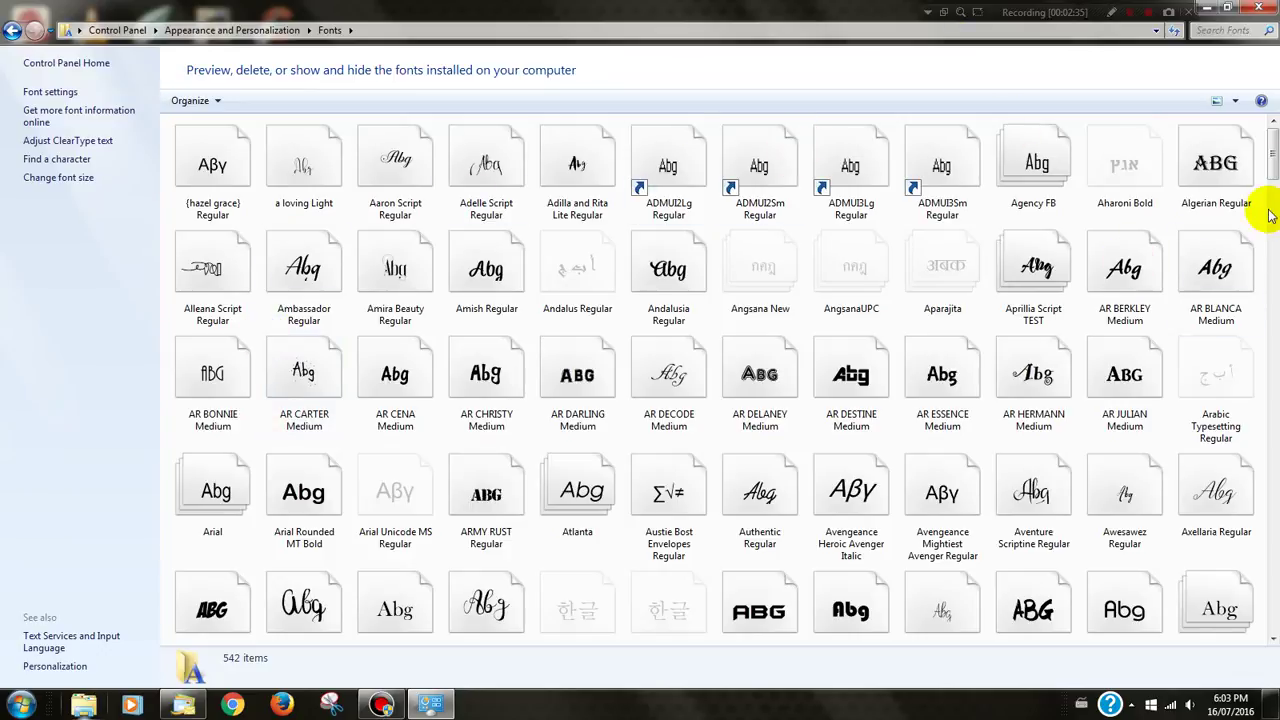
pyautogui.moveTo(1272, 170); pyautogui.dragTo(1258, 622)
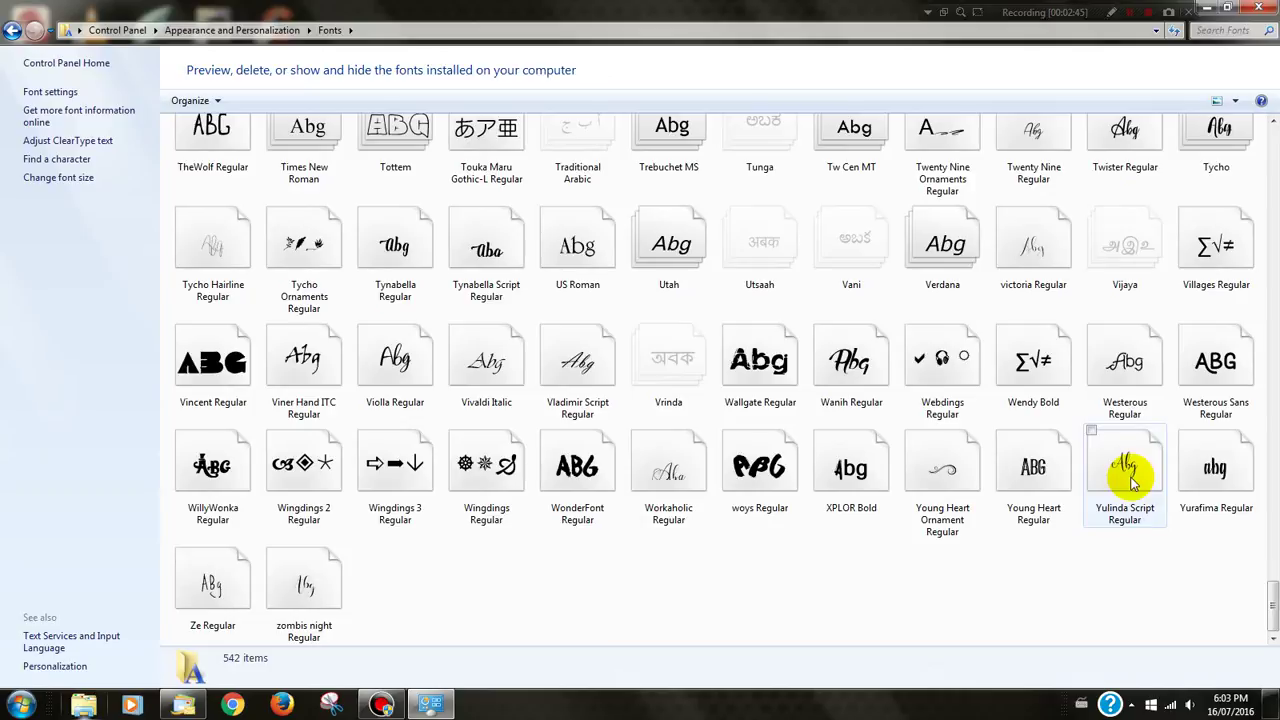
pyautogui.click(1130, 483)
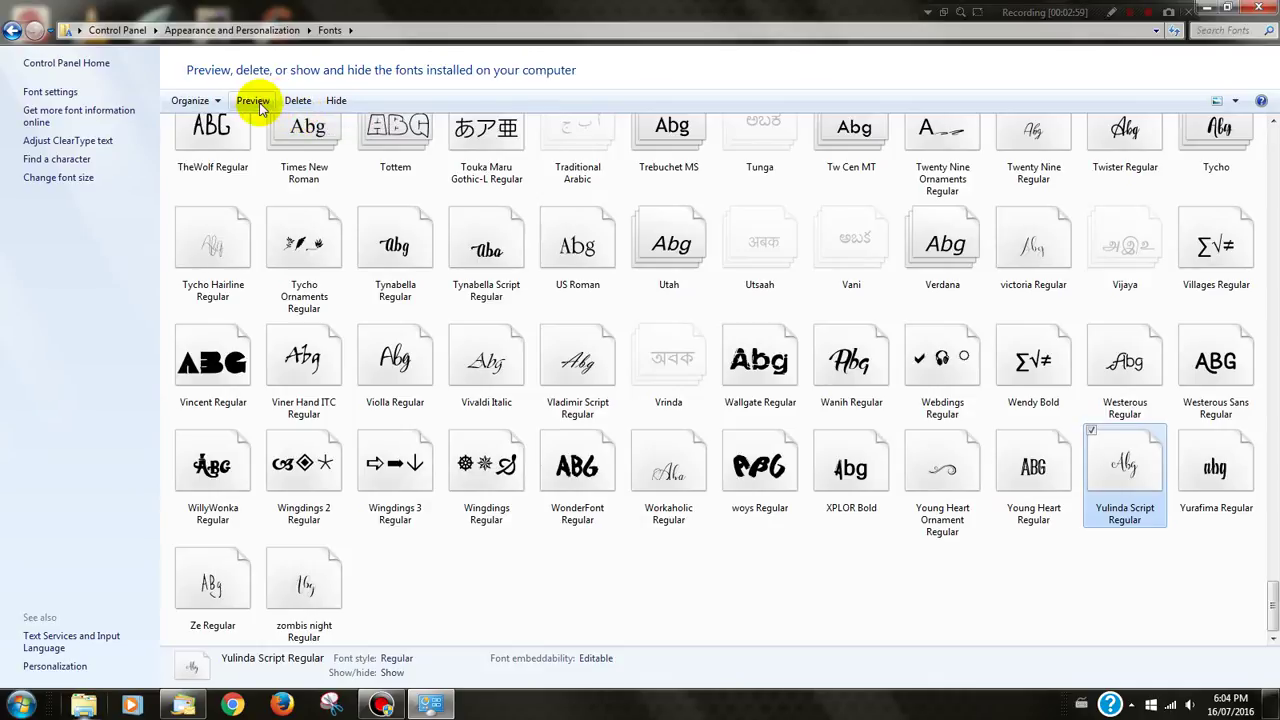
# Preview Yulinda Script, cancel its print dialog, then close the preview and Fonts windows.
pyautogui.click(256, 102)
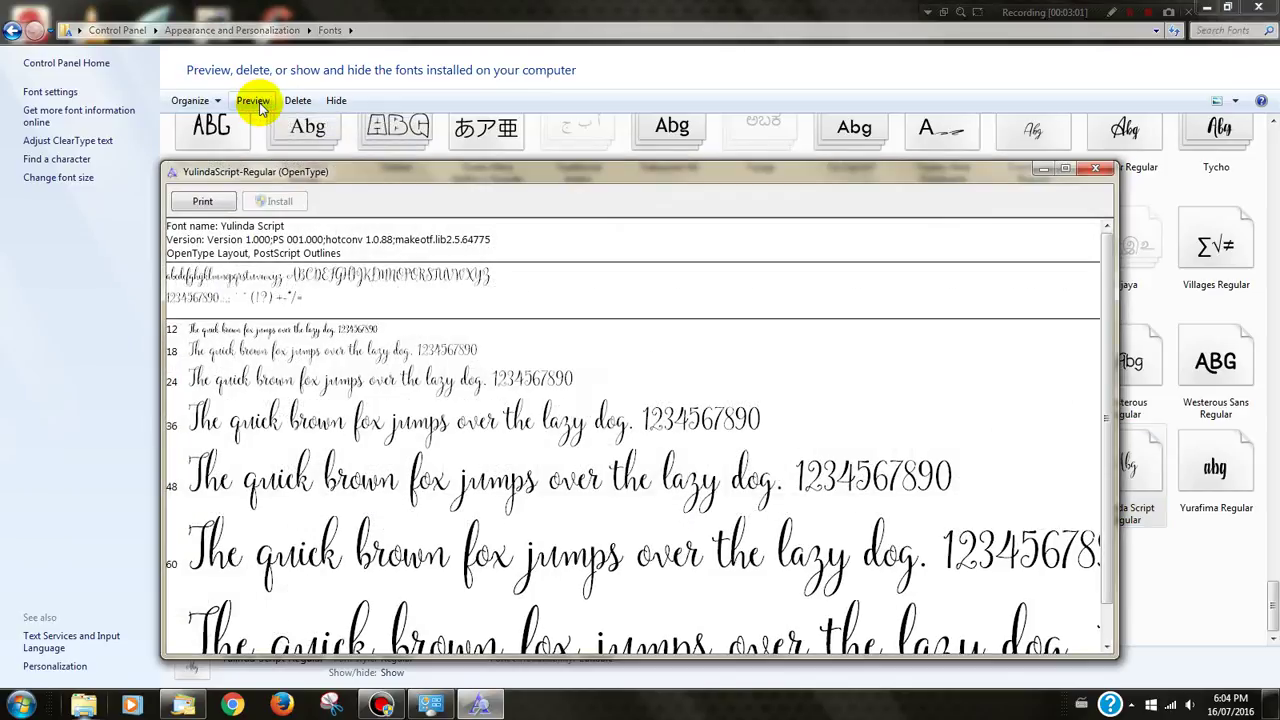
pyautogui.moveTo(482, 186); pyautogui.dragTo(462, 111)
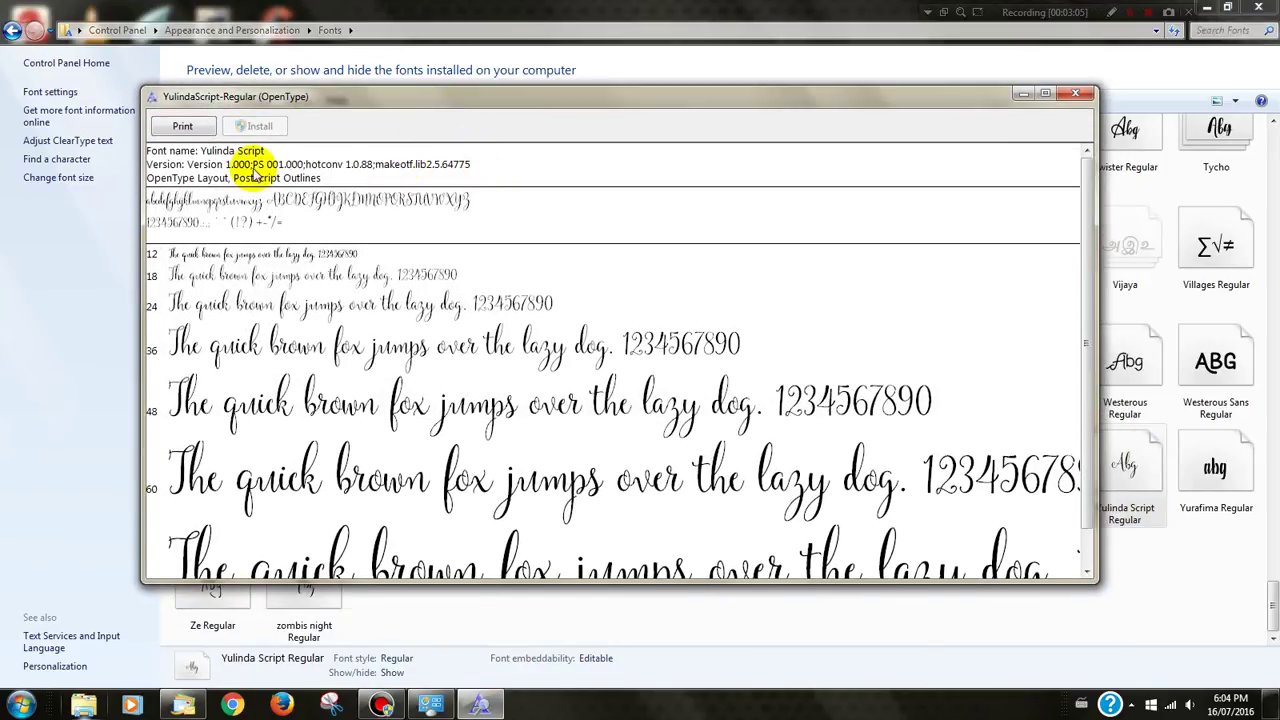
pyautogui.click(184, 125)
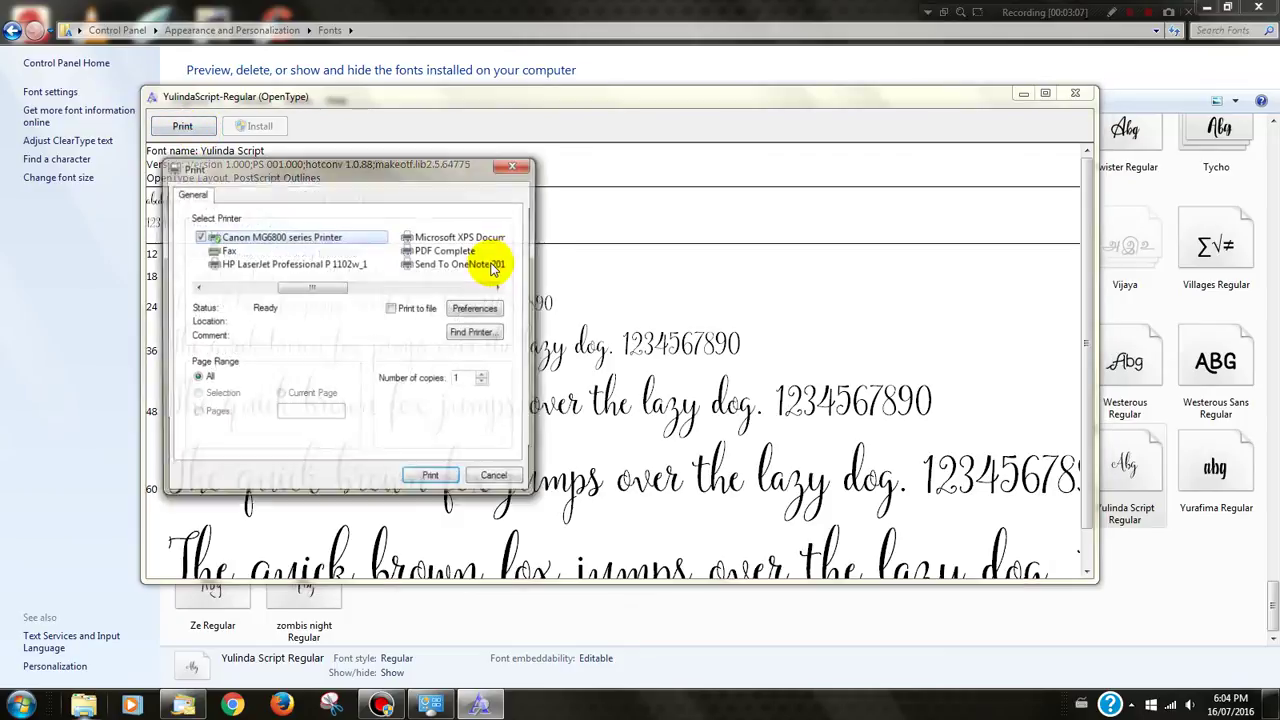
pyautogui.click(484, 479)
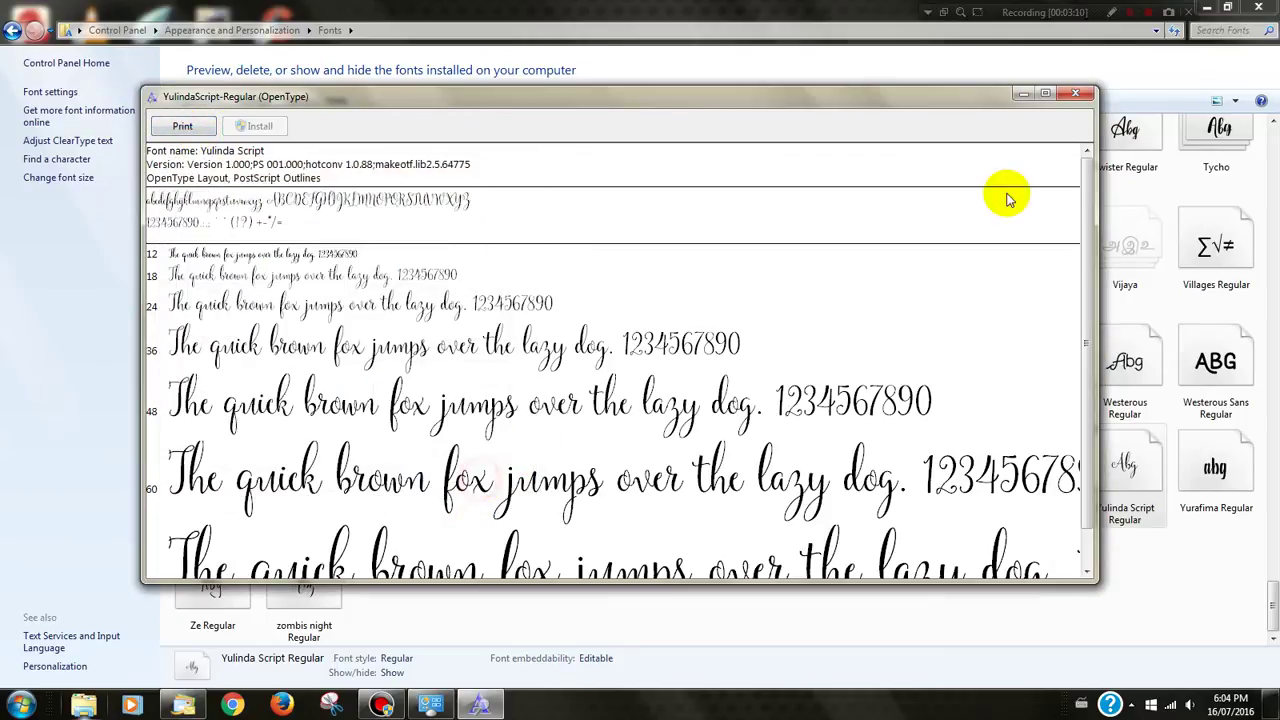
pyautogui.click(1075, 94)
pyautogui.click(1259, 7)
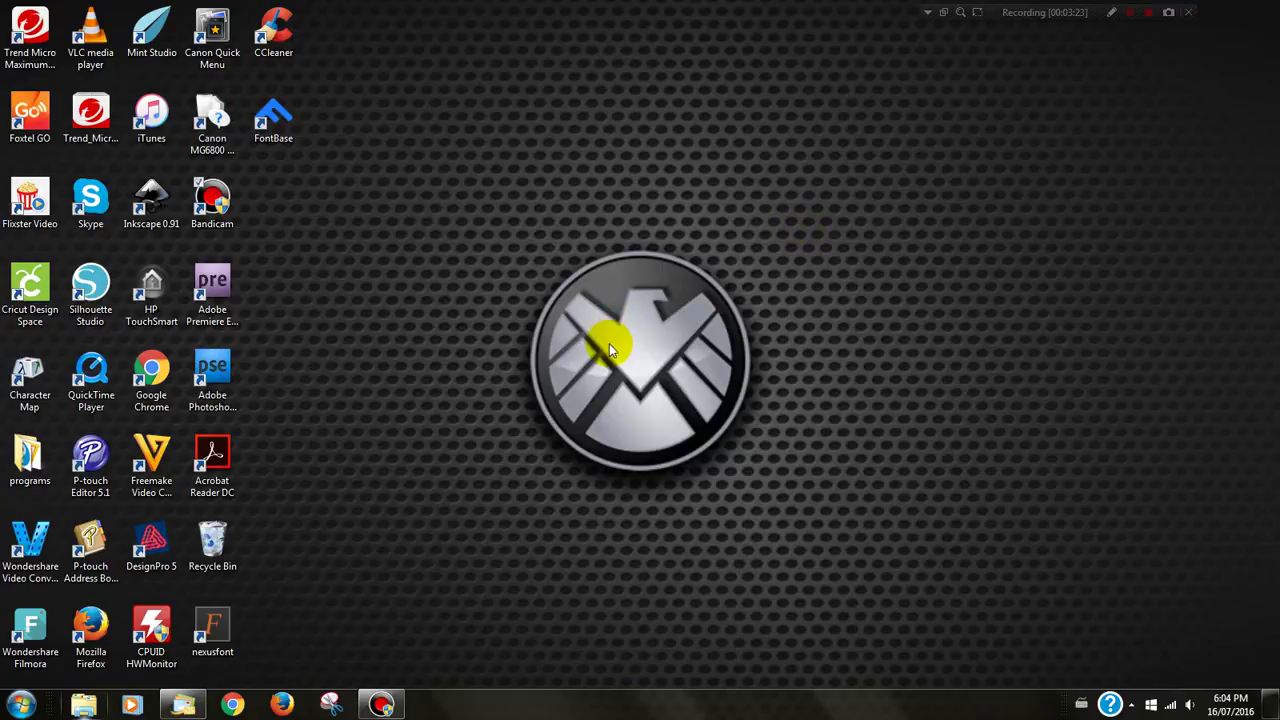
# Launch NexusFont from its desktop shortcut.
pyautogui.click(228, 644)
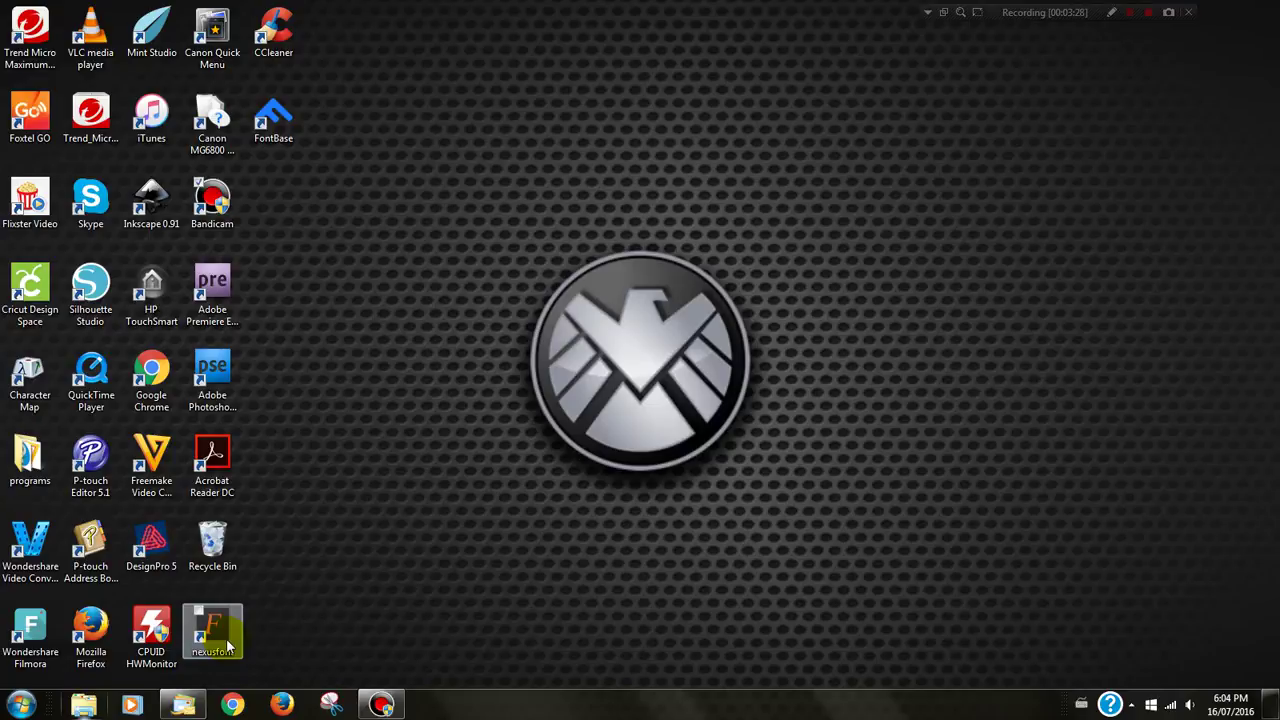
pyautogui.doubleClick(222, 630)
pyautogui.click(223, 631)
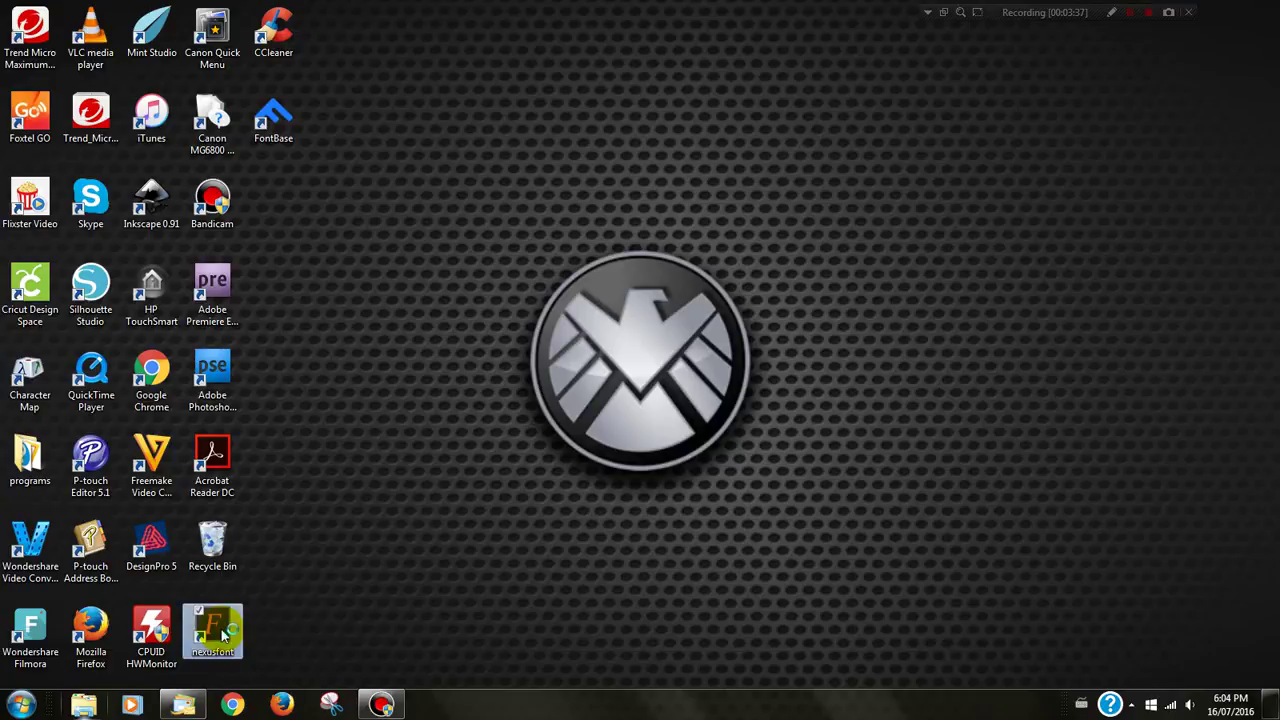
pyautogui.click(223, 631)
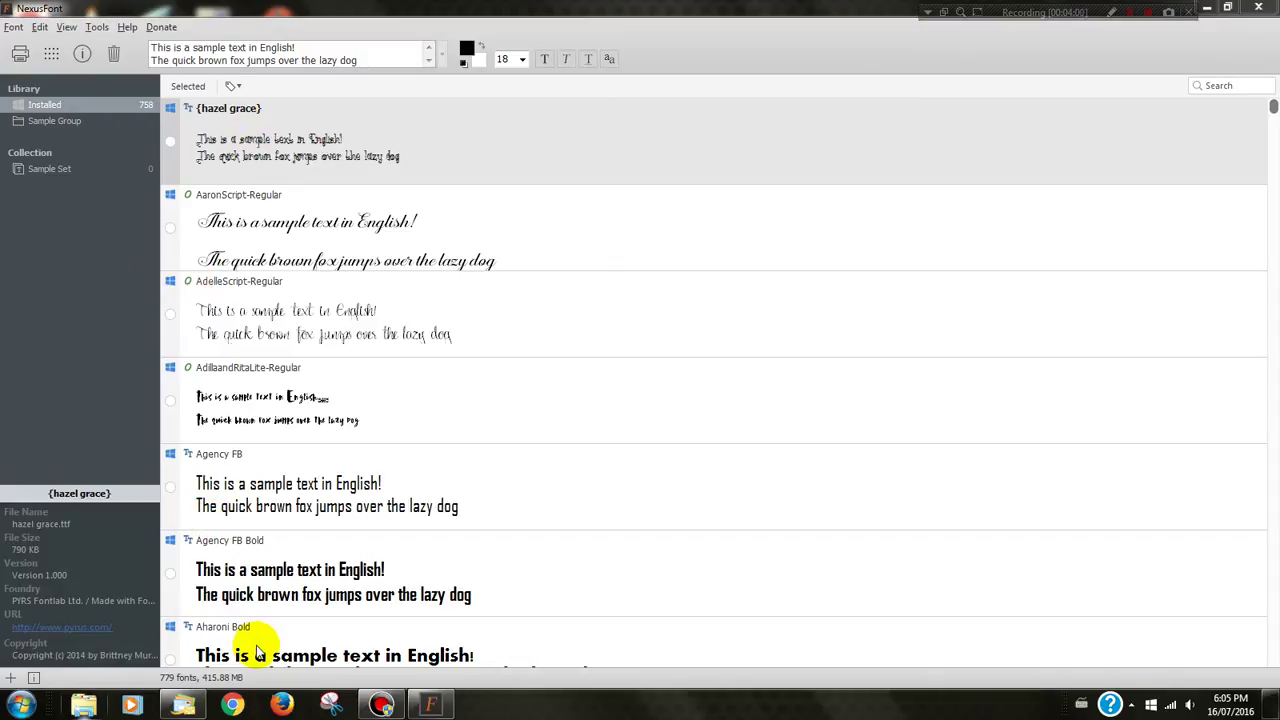
# Select the Agency FB entry and scroll the font list back up to it.
pyautogui.click(482, 488)
pyautogui.scroll(-1, 478, 490)
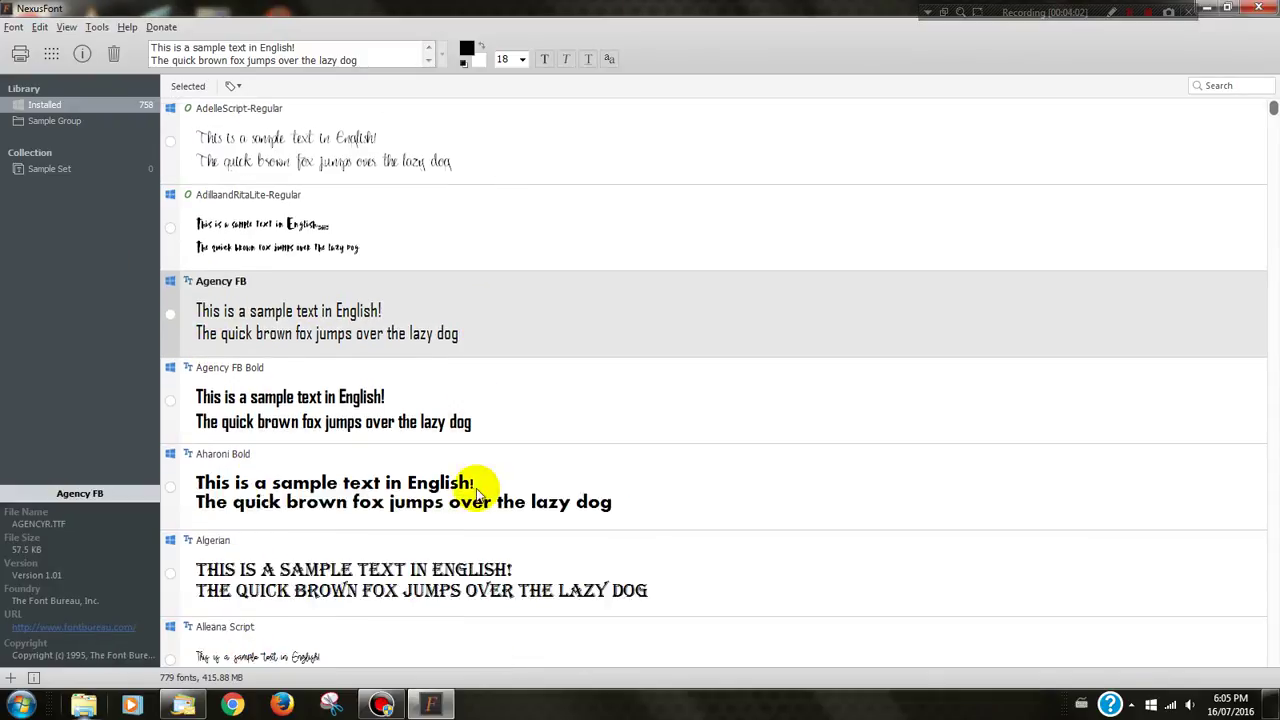
pyautogui.scroll(-4, 476, 488)
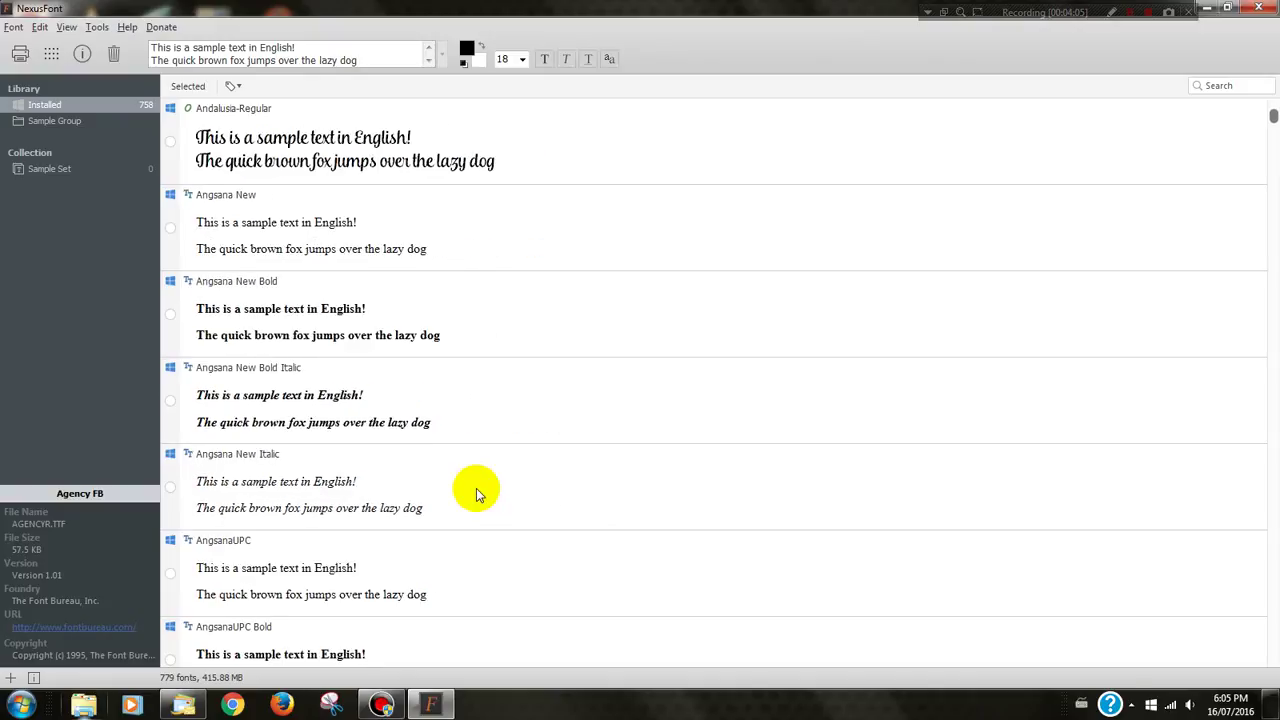
pyautogui.scroll(-2, 477, 493)
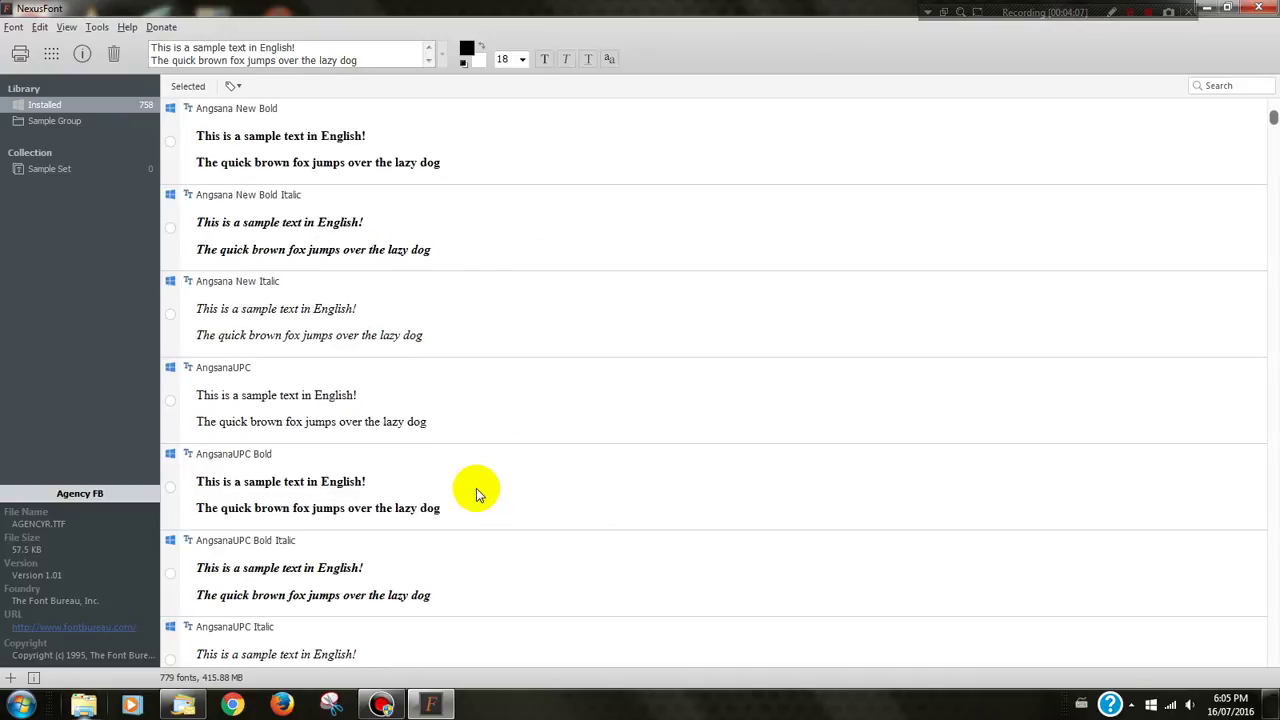
pyautogui.scroll(5, 476, 490)
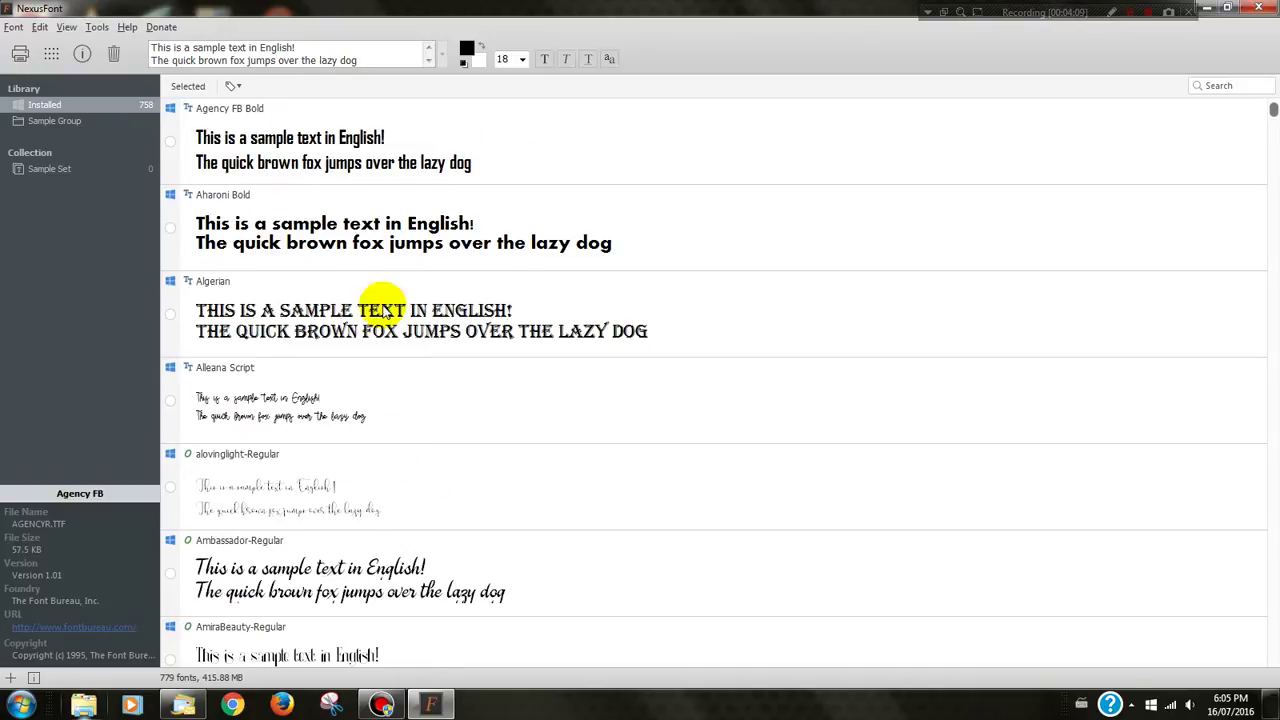
pyautogui.scroll(2, 370, 310)
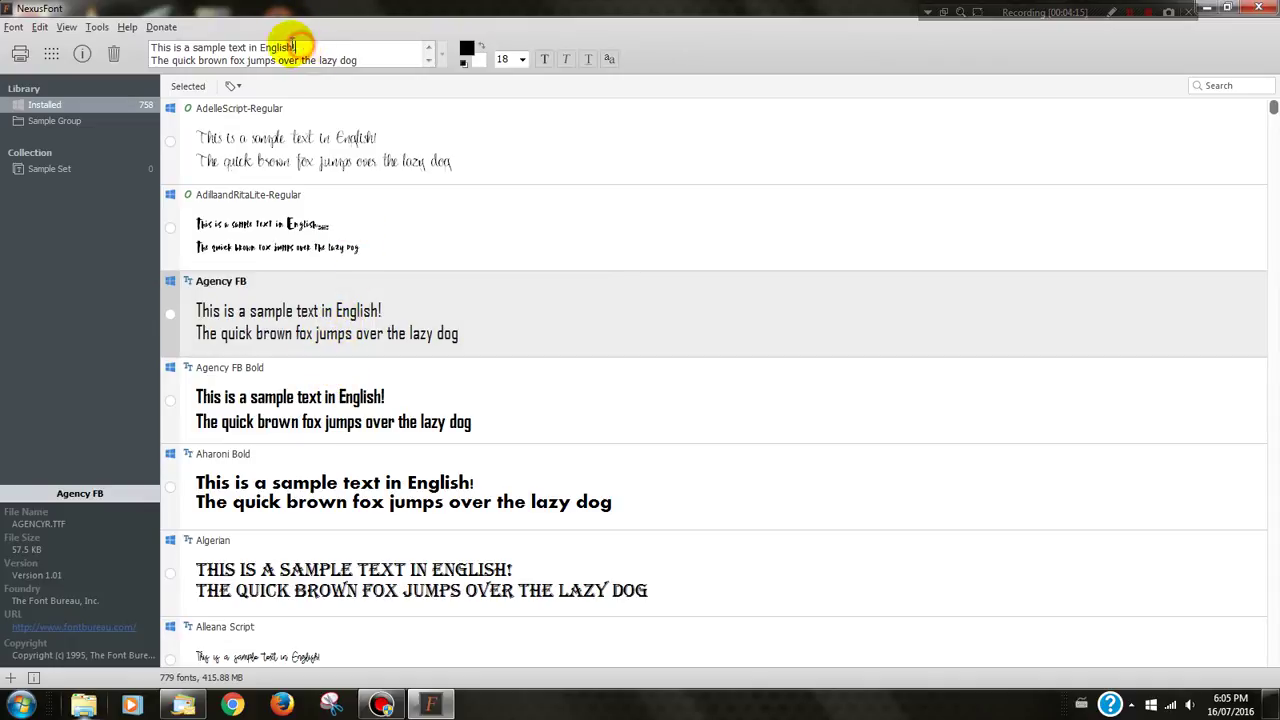
pyautogui.moveTo(297, 47); pyautogui.dragTo(155, 46)
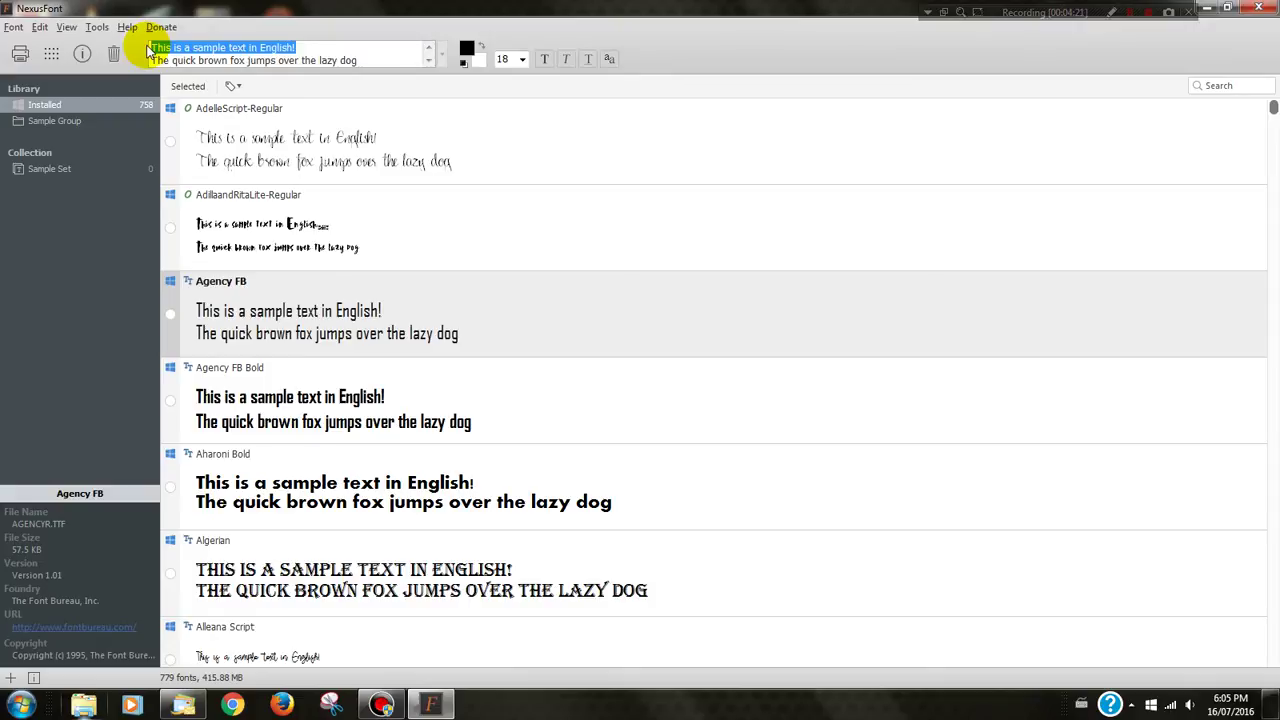
pyautogui.write('www.font')
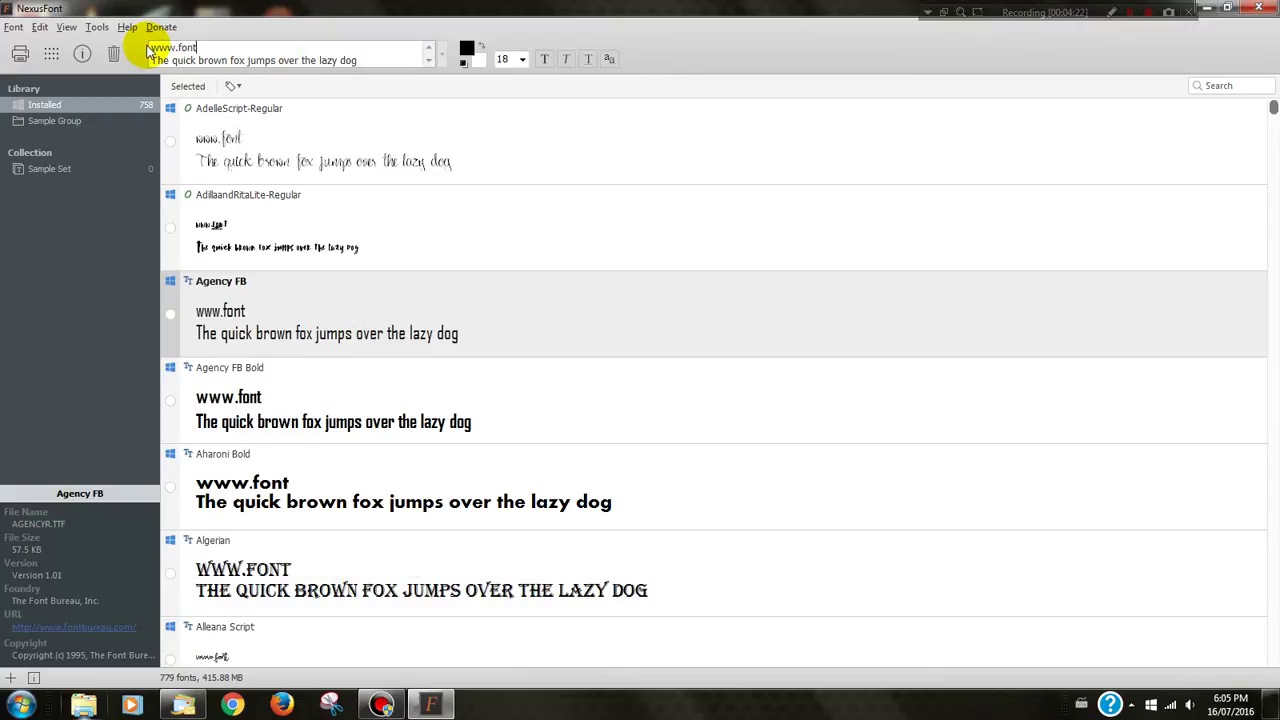
pyautogui.write('bundle')
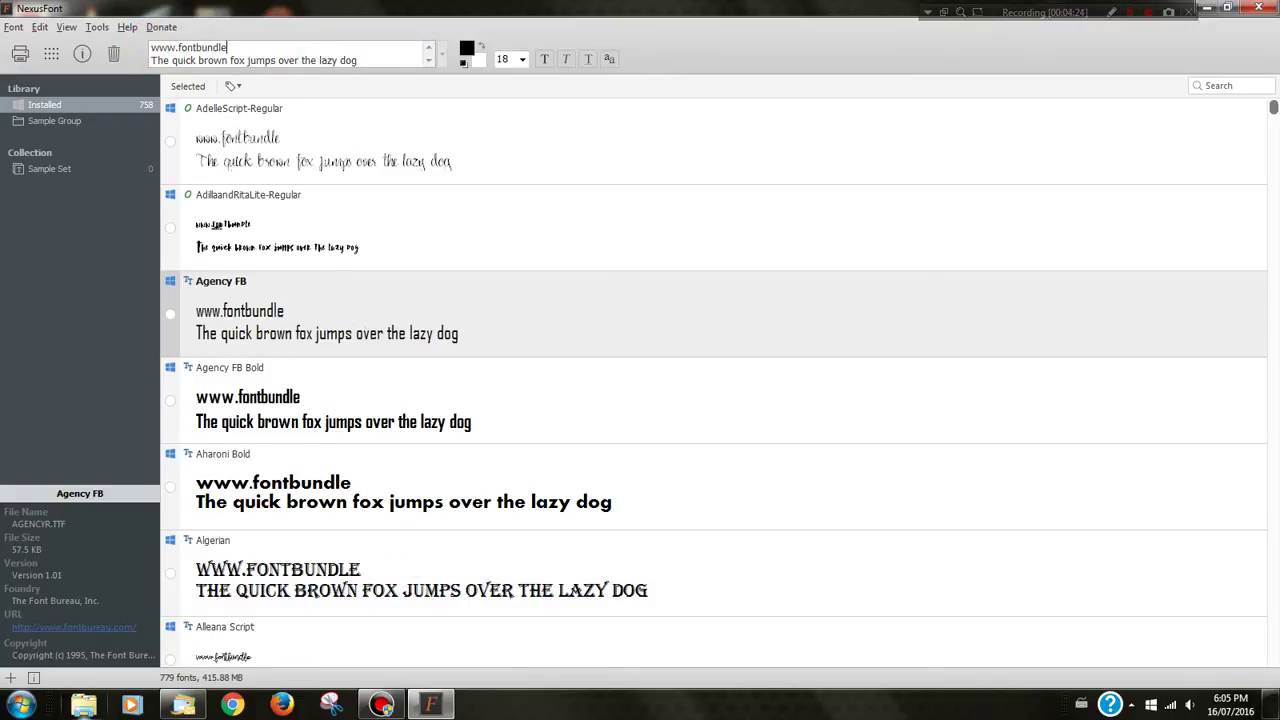
pyautogui.write('s.net')
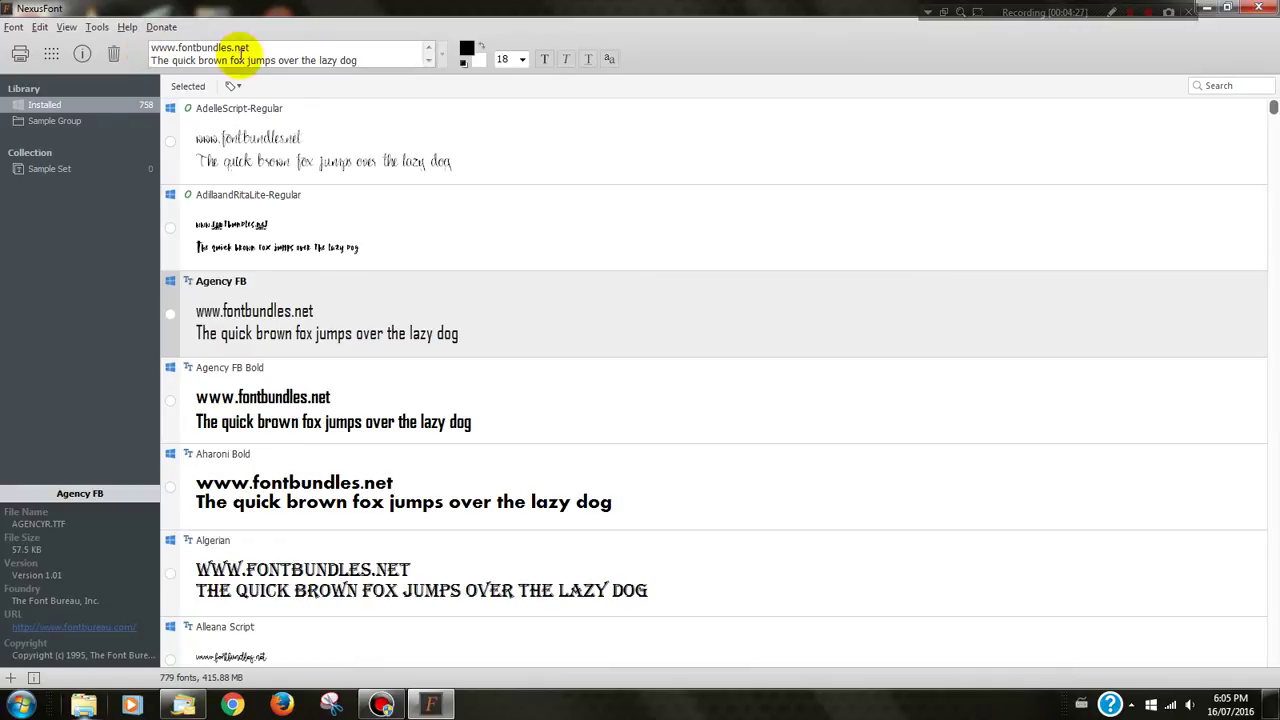
pyautogui.moveTo(357, 60); pyautogui.dragTo(114, 57)
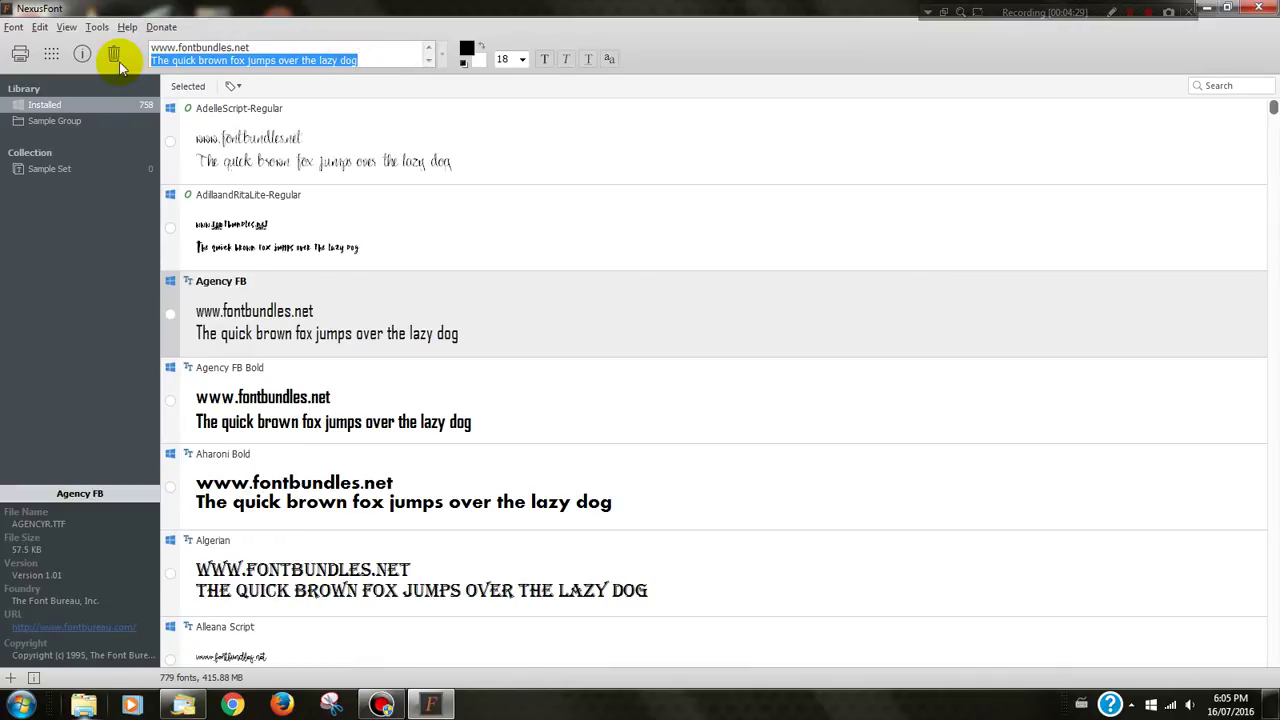
pyautogui.press('Delete')
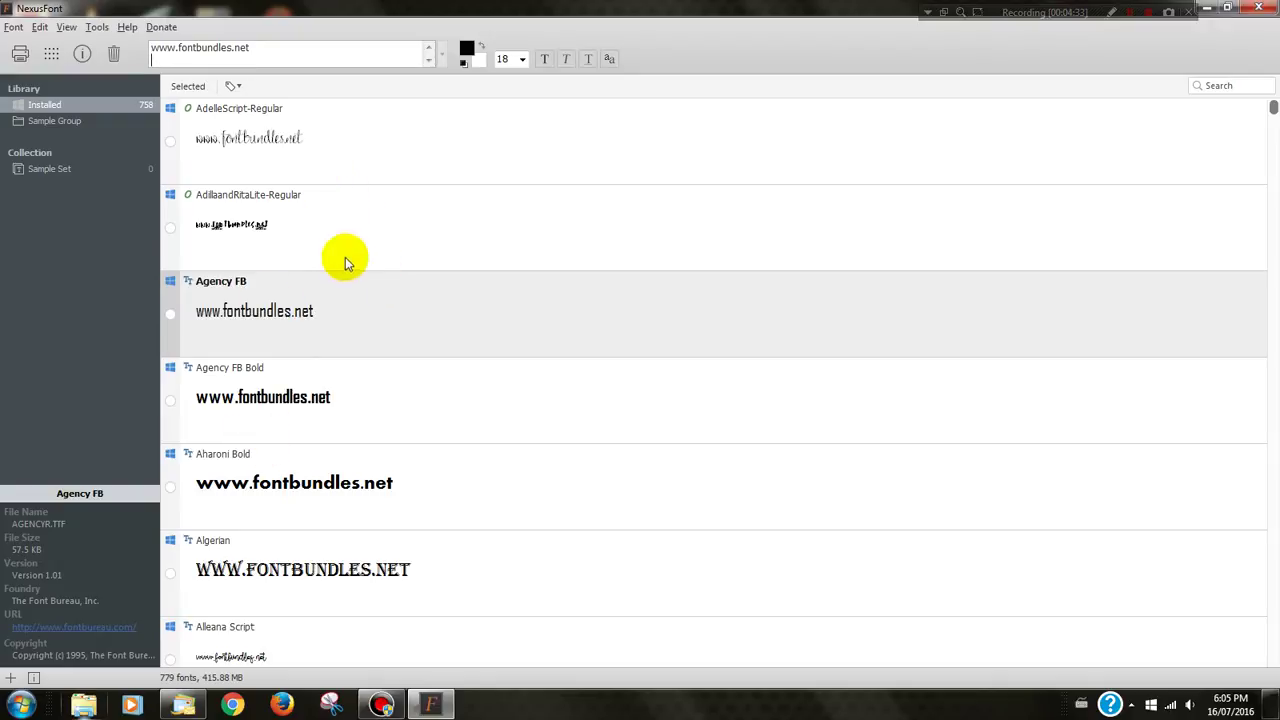
# Browse the font list, select YulindaScript-Regular, and search font names for 'yu'.
pyautogui.click(363, 222)
pyautogui.scroll(-5, 365, 225)
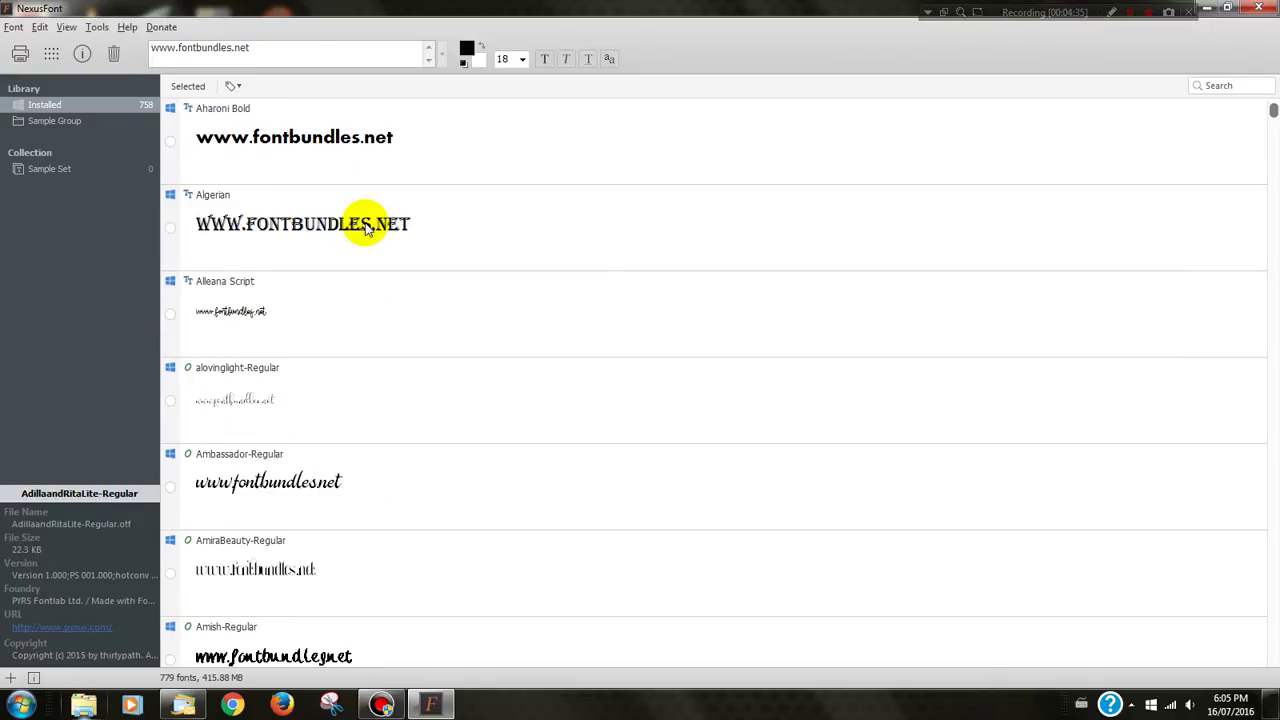
pyautogui.scroll(-14, 365, 228)
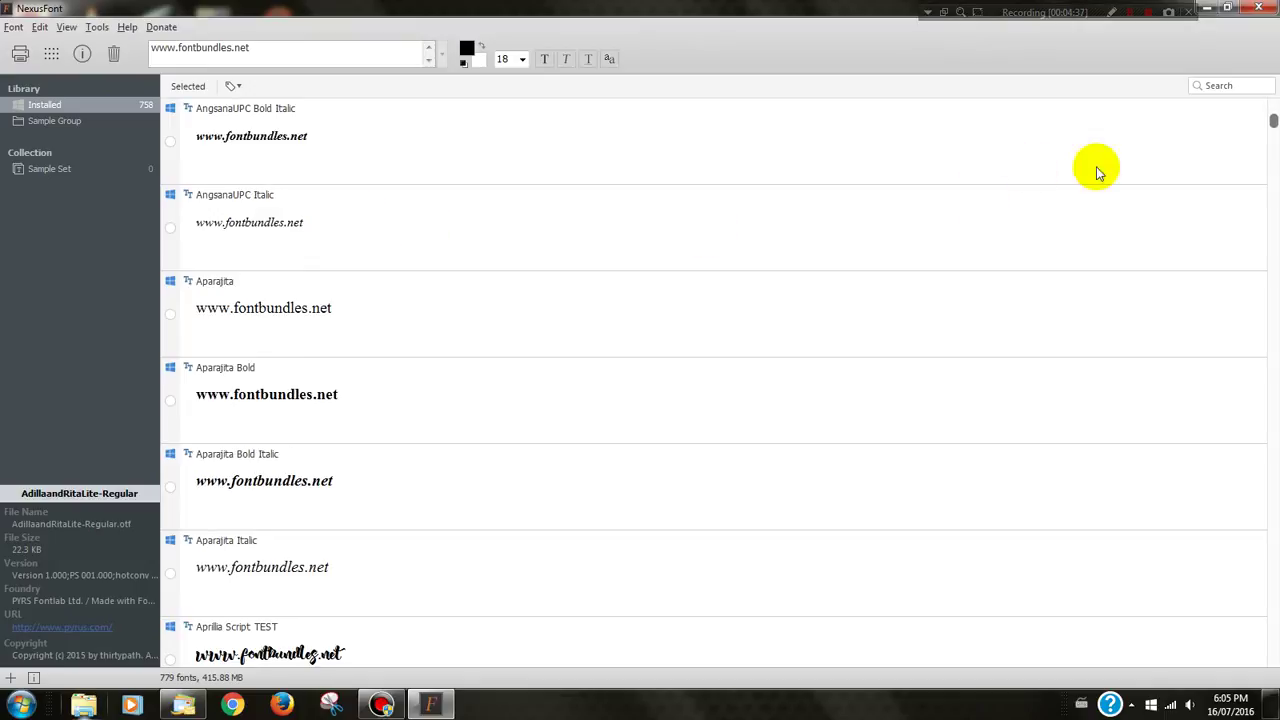
pyautogui.moveTo(1273, 120); pyautogui.dragTo(1273, 660)
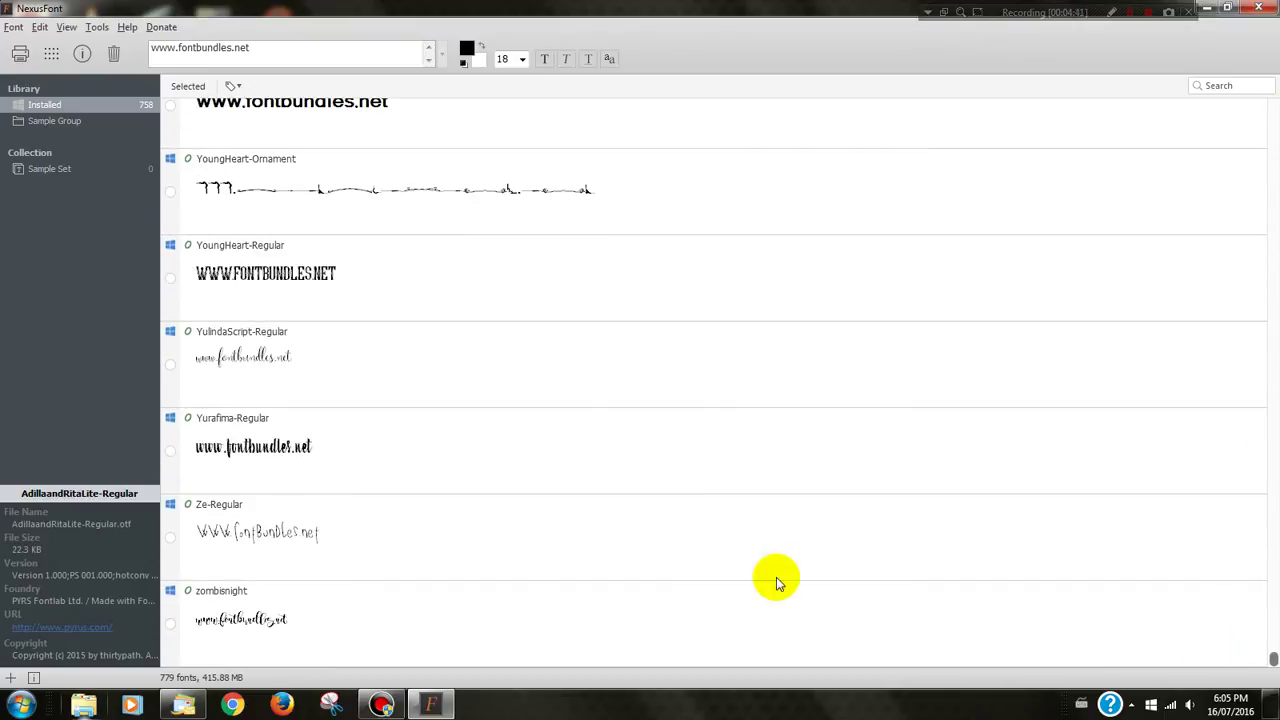
pyautogui.click(250, 362)
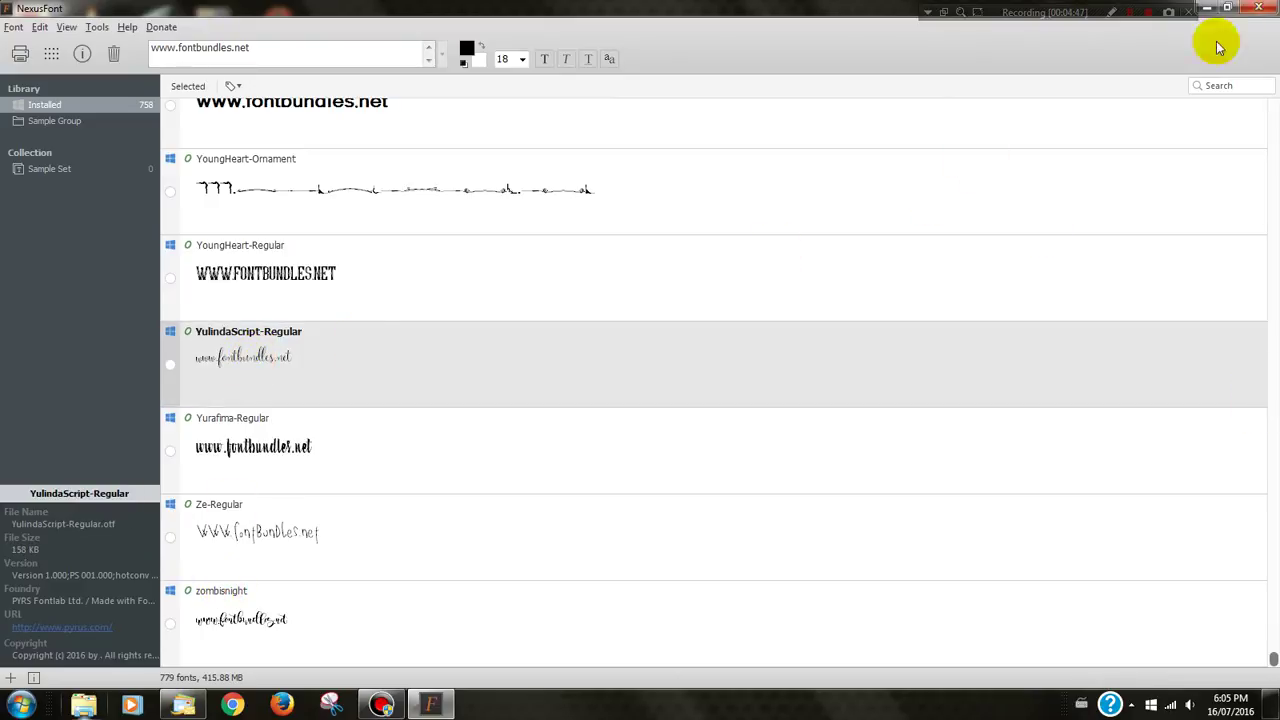
pyautogui.click(1210, 86)
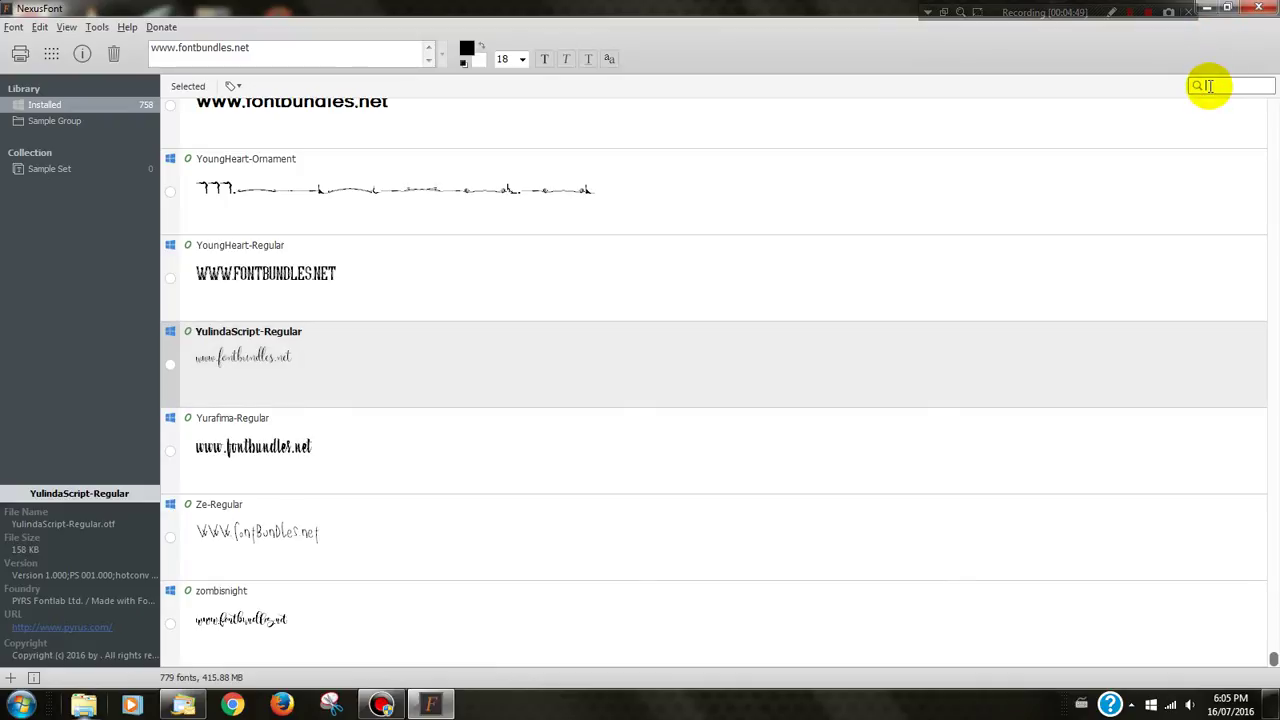
pyautogui.write('yu')
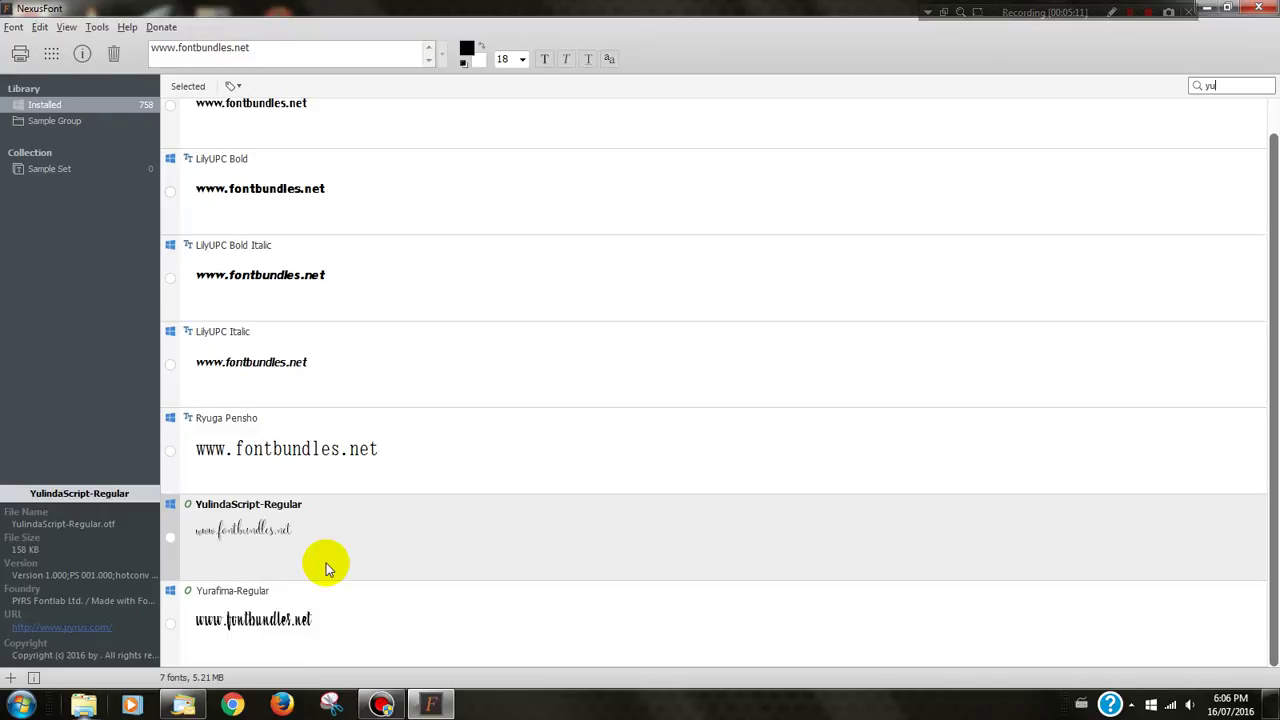
# Check YulindaScript-Regular, Ryuga Pensho, LilyUPC Italic, LilyUPC Bold Italic and Yurafima-Regular, then preview printing.
pyautogui.click(170, 538)
pyautogui.click(170, 450)
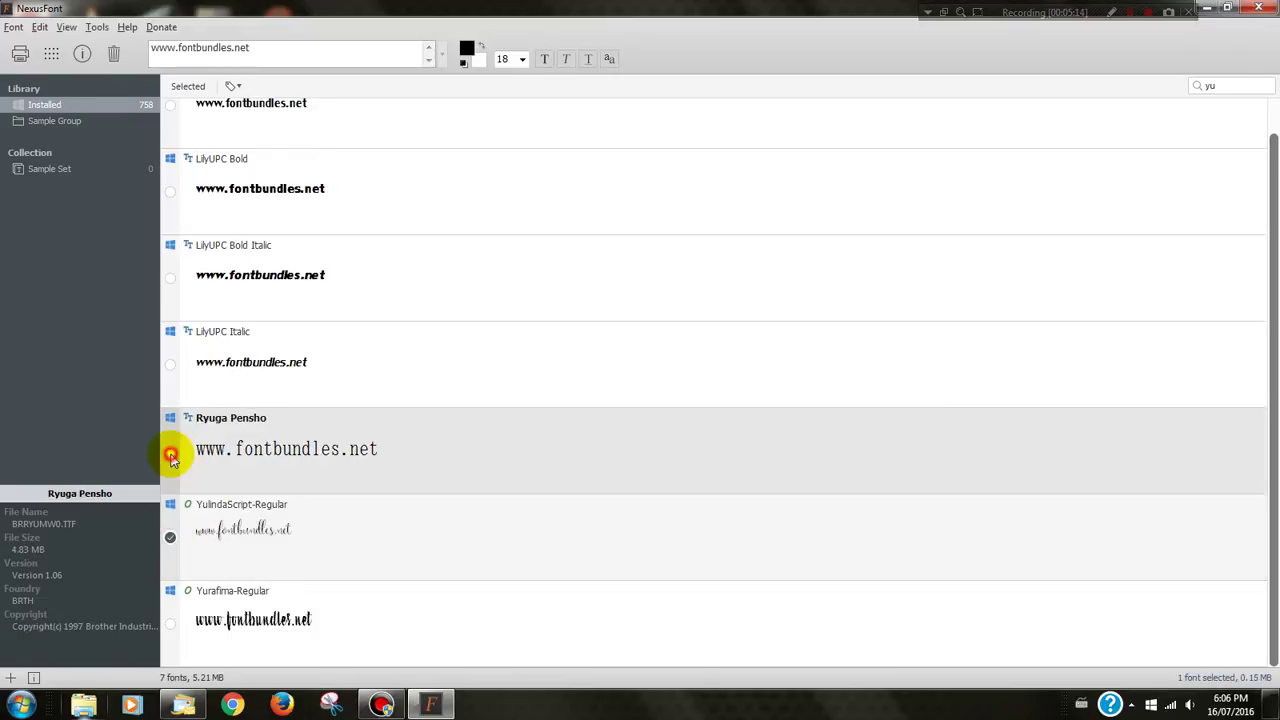
pyautogui.click(171, 365)
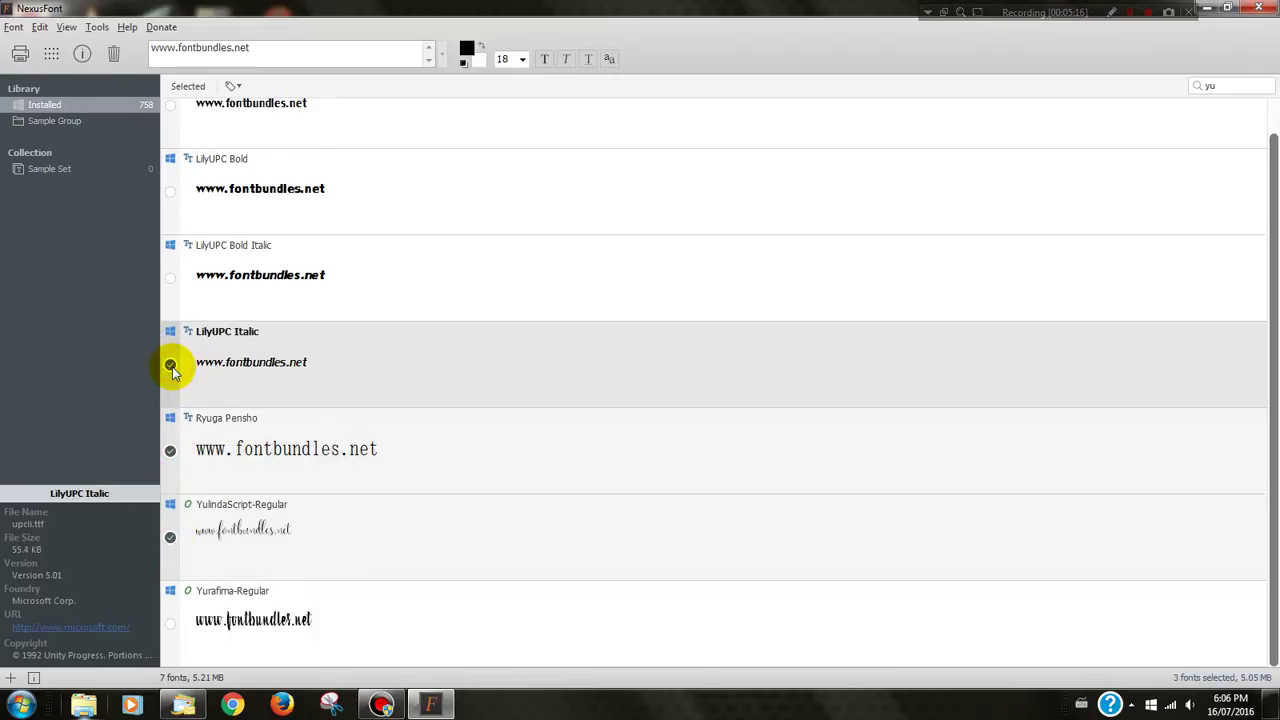
pyautogui.click(170, 279)
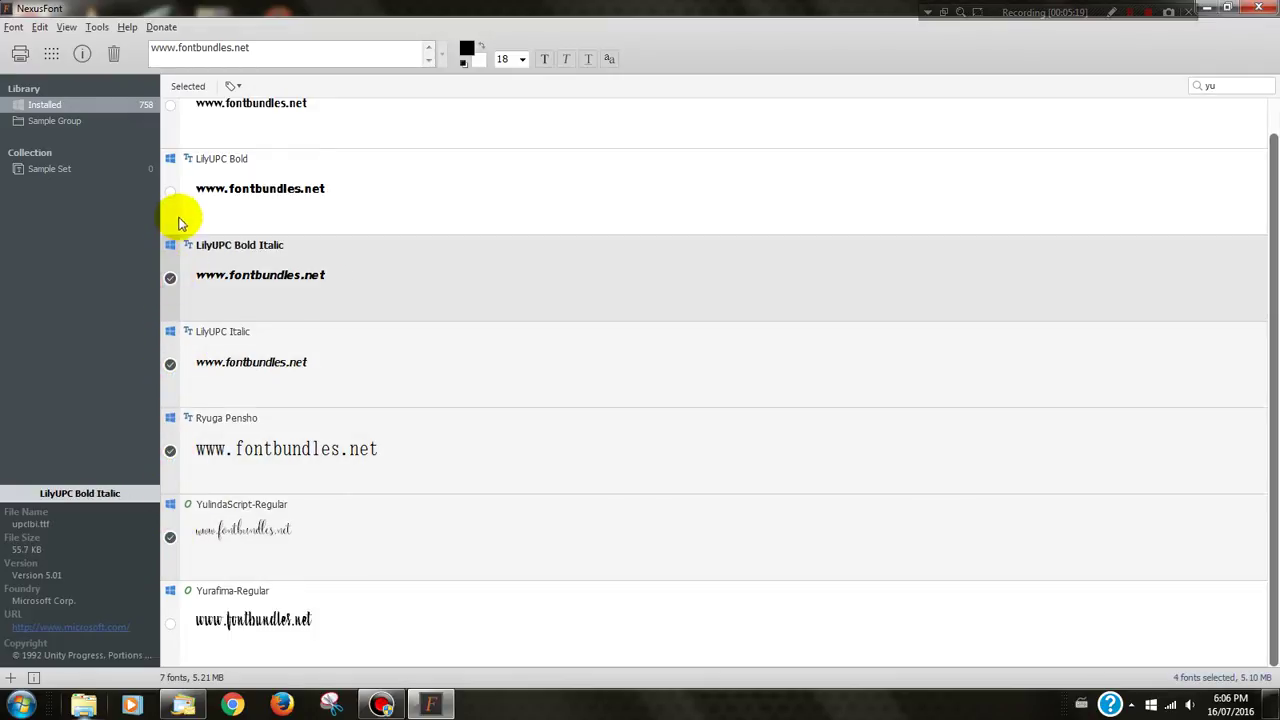
pyautogui.click(171, 624)
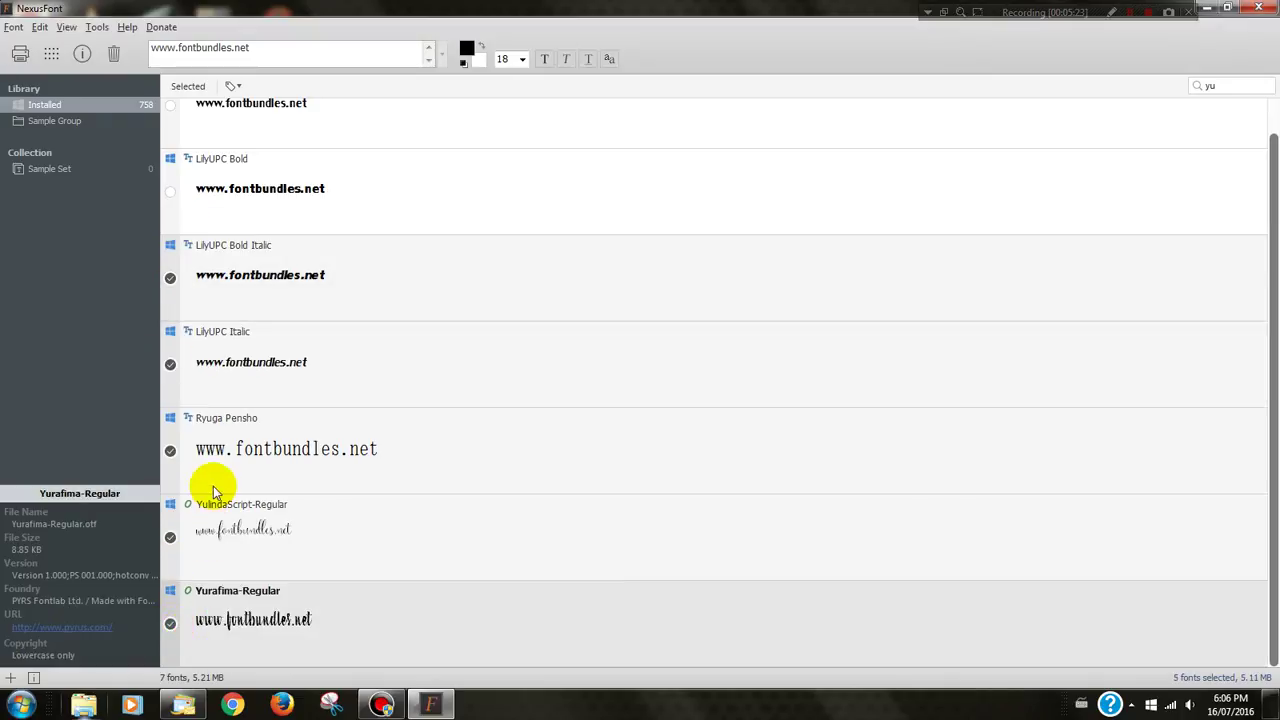
pyautogui.click(22, 57)
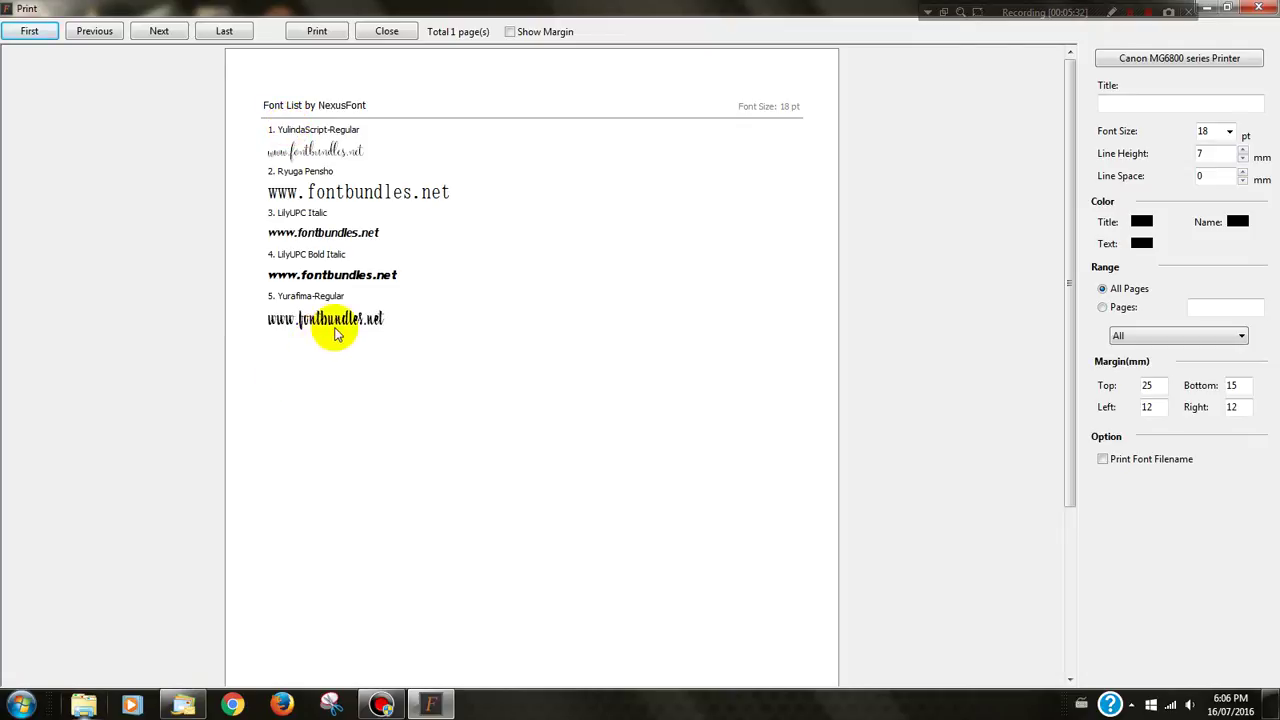
# Set the print font size to 20 pt and title the page 'summer font bundle'.
pyautogui.click(1229, 131)
pyautogui.click(1207, 233)
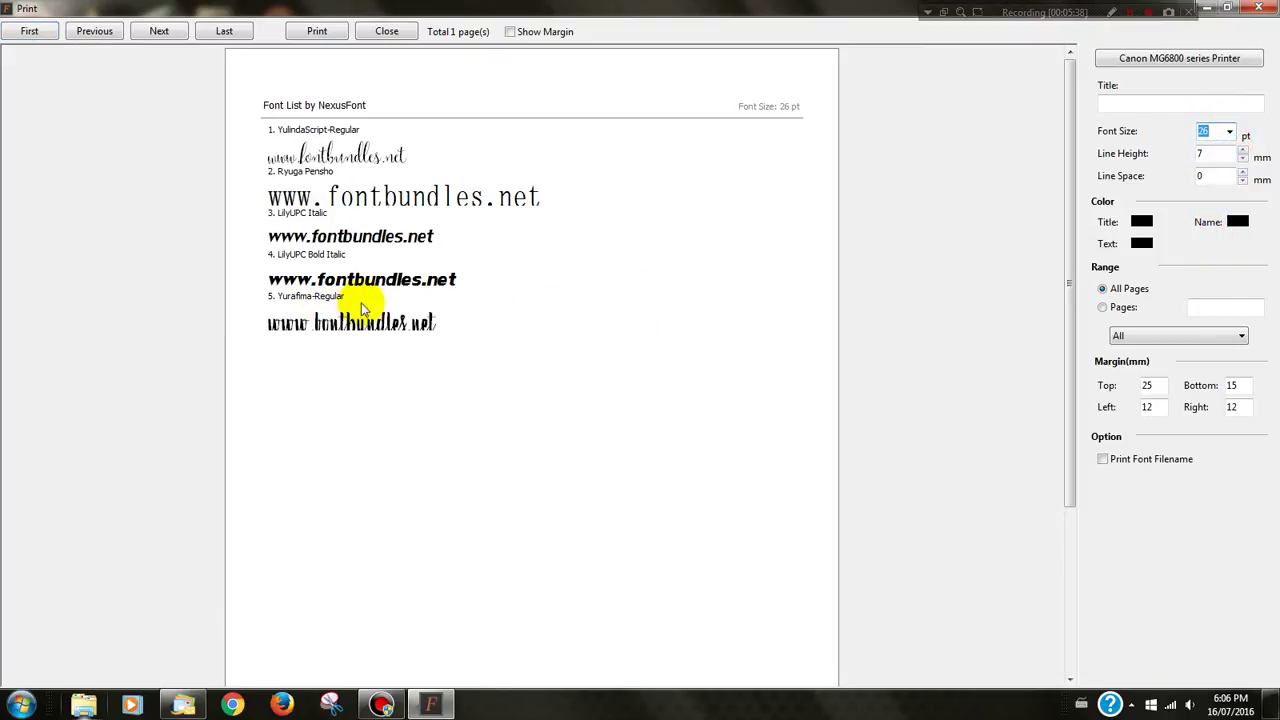
pyautogui.click(1229, 131)
pyautogui.click(1205, 195)
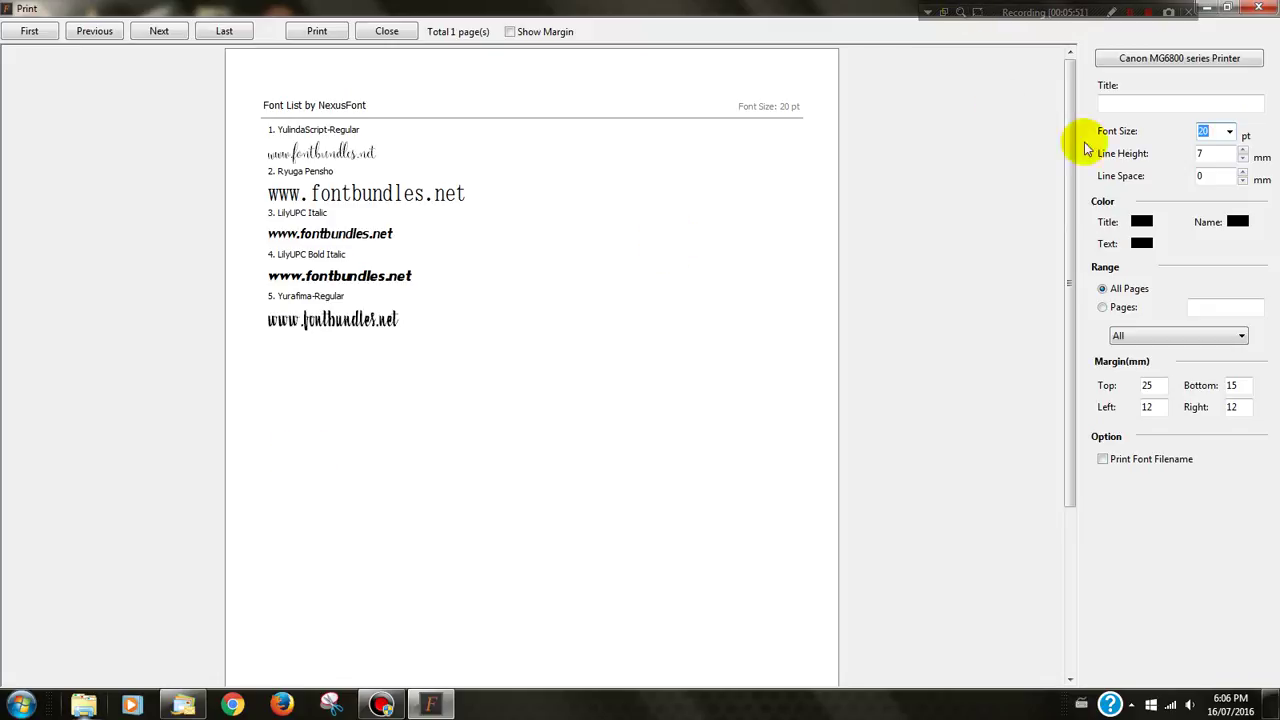
pyautogui.click(1115, 101)
pyautogui.write('summer font bundle')
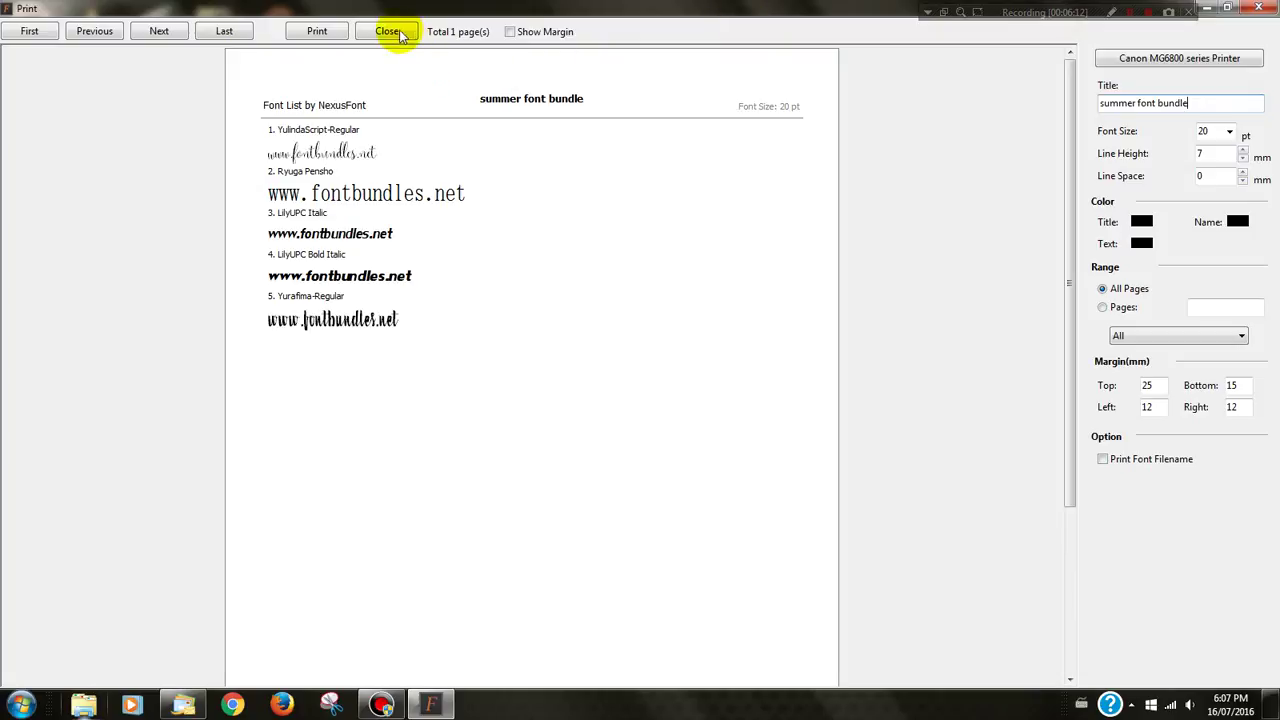
# Switch the printer to HP LaserJet Professional P 1102w_1 and close the print preview.
pyautogui.click(1200, 58)
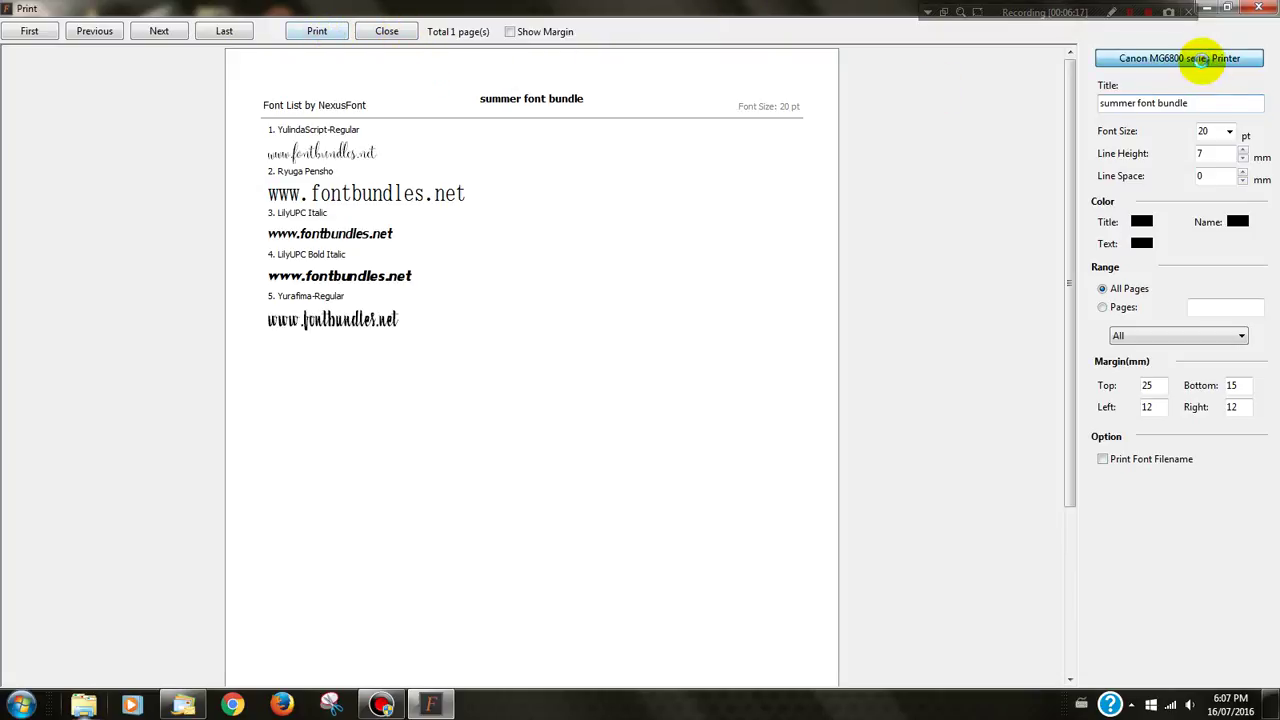
pyautogui.click(578, 207)
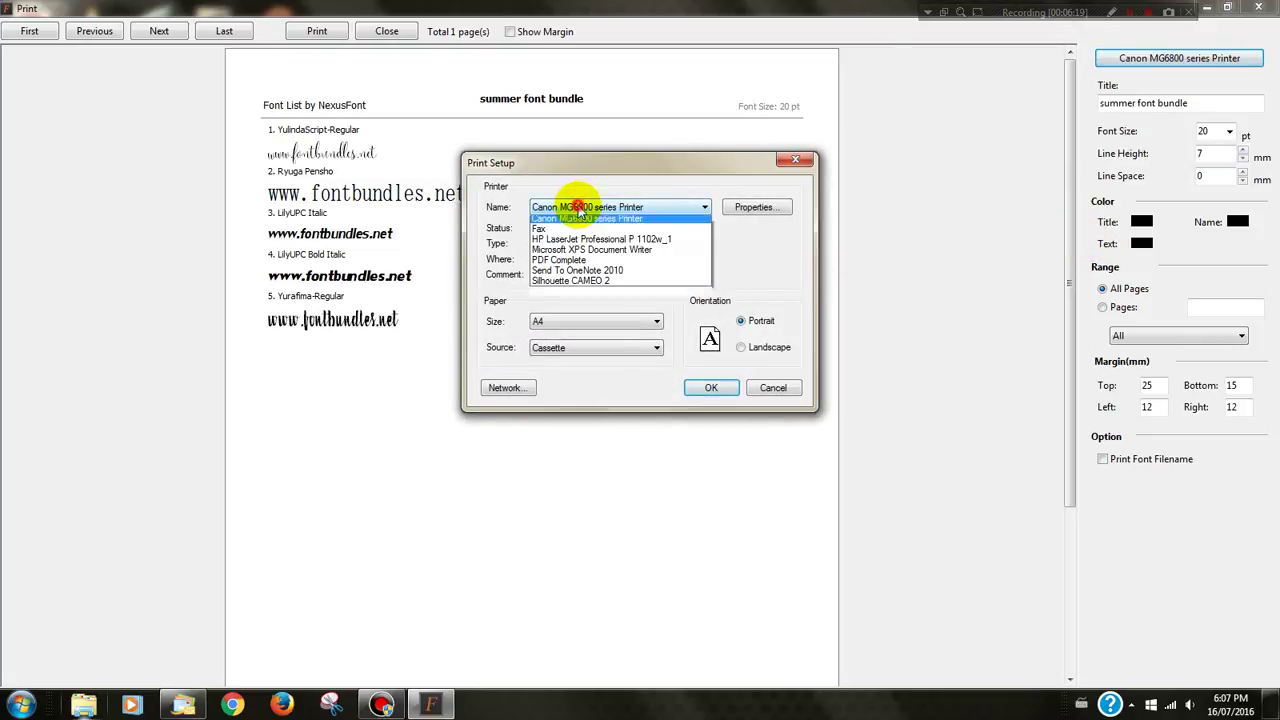
pyautogui.click(604, 262)
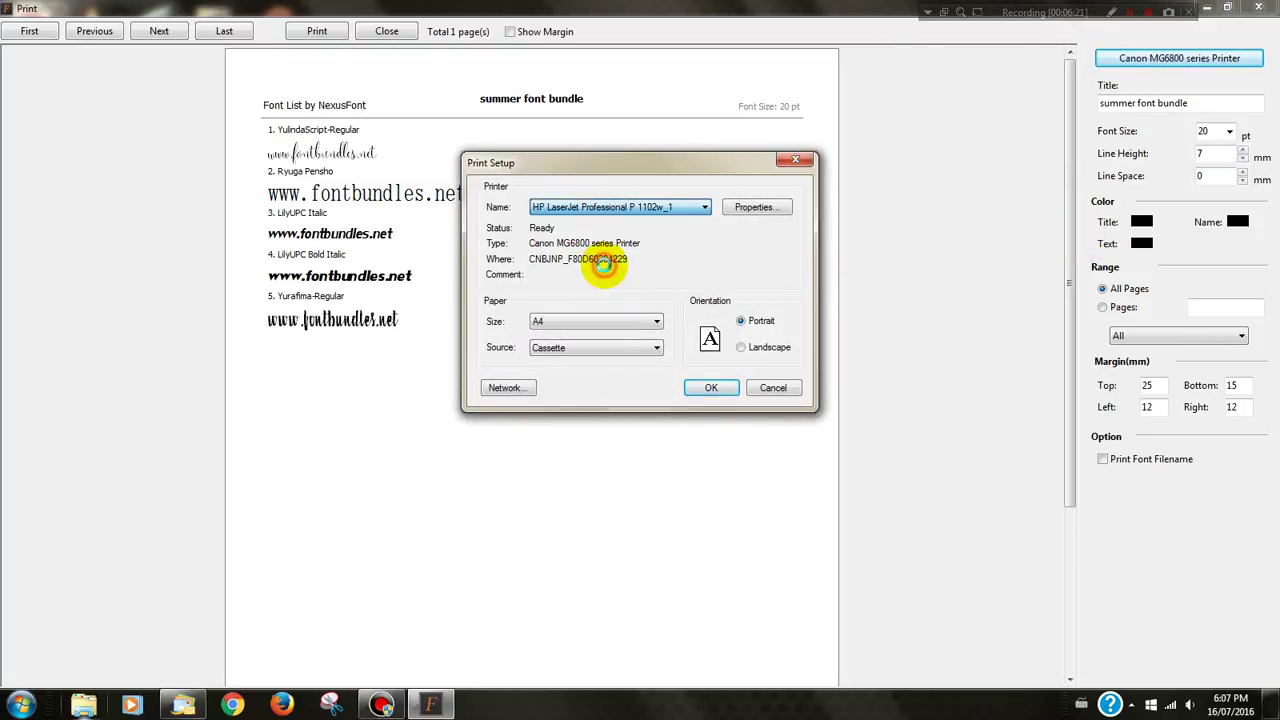
pyautogui.click(710, 388)
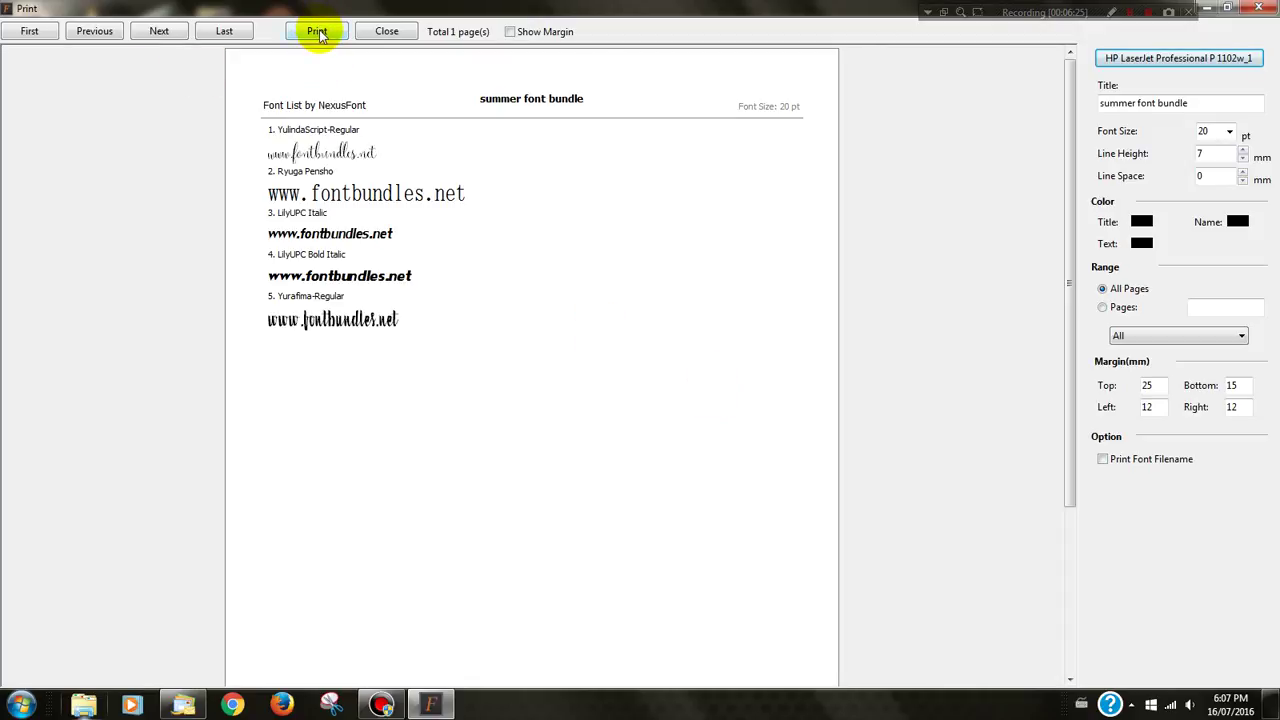
pyautogui.click(1258, 8)
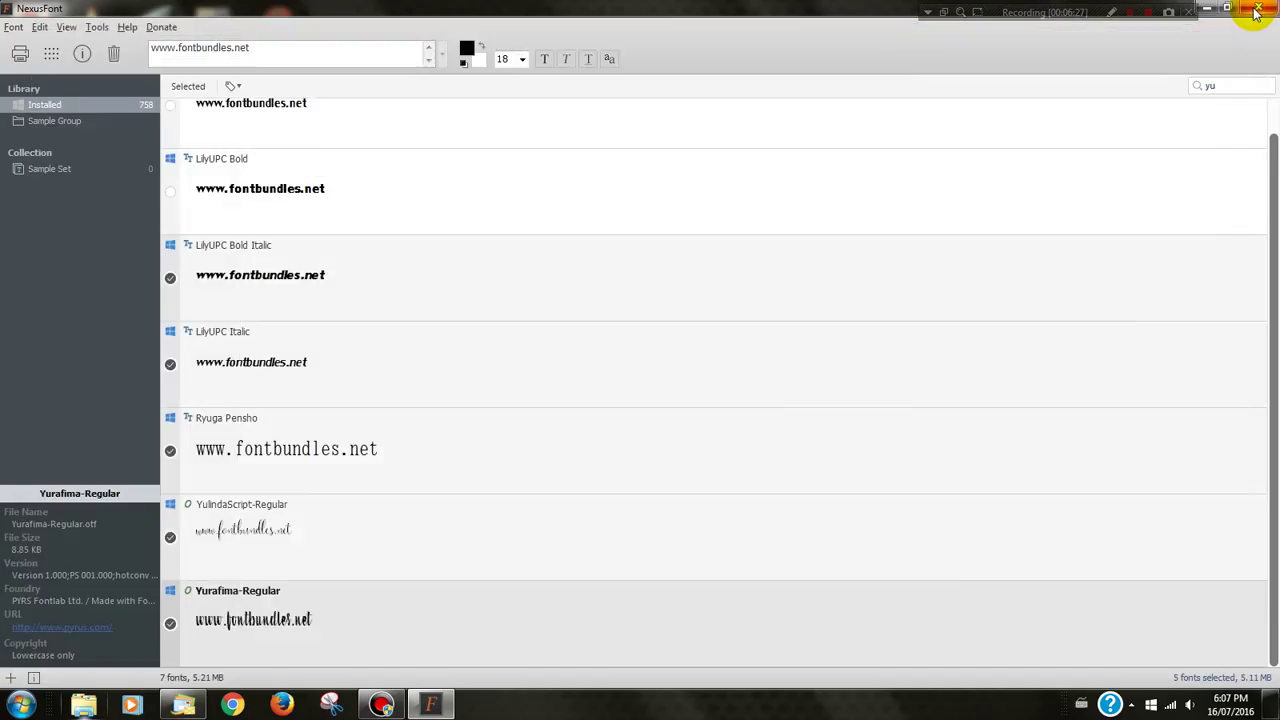
# Quit NexusFont and start FontBase from its desktop shortcut.
pyautogui.click(1258, 10)
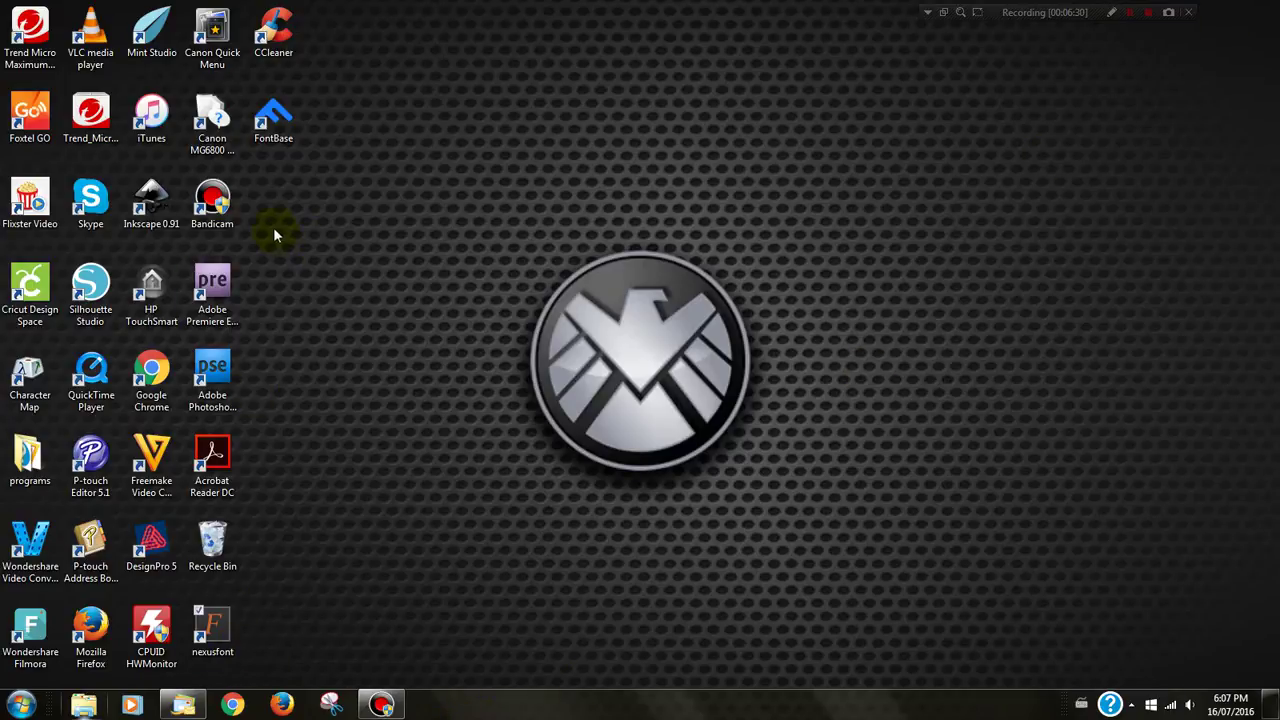
pyautogui.click(287, 140)
pyautogui.click(287, 140)
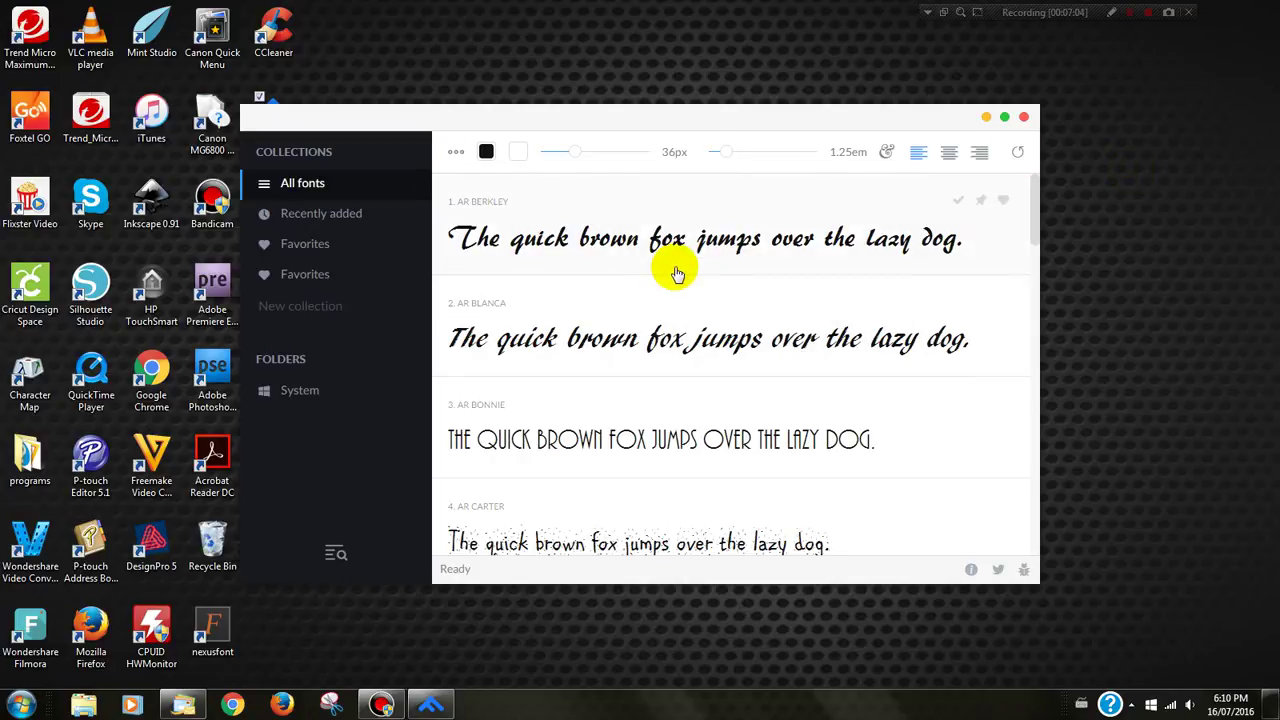
# Scroll the all-fonts list down to the AngsanaUPC Bold and Aparajita previews.
pyautogui.scroll(-5, 670, 255)
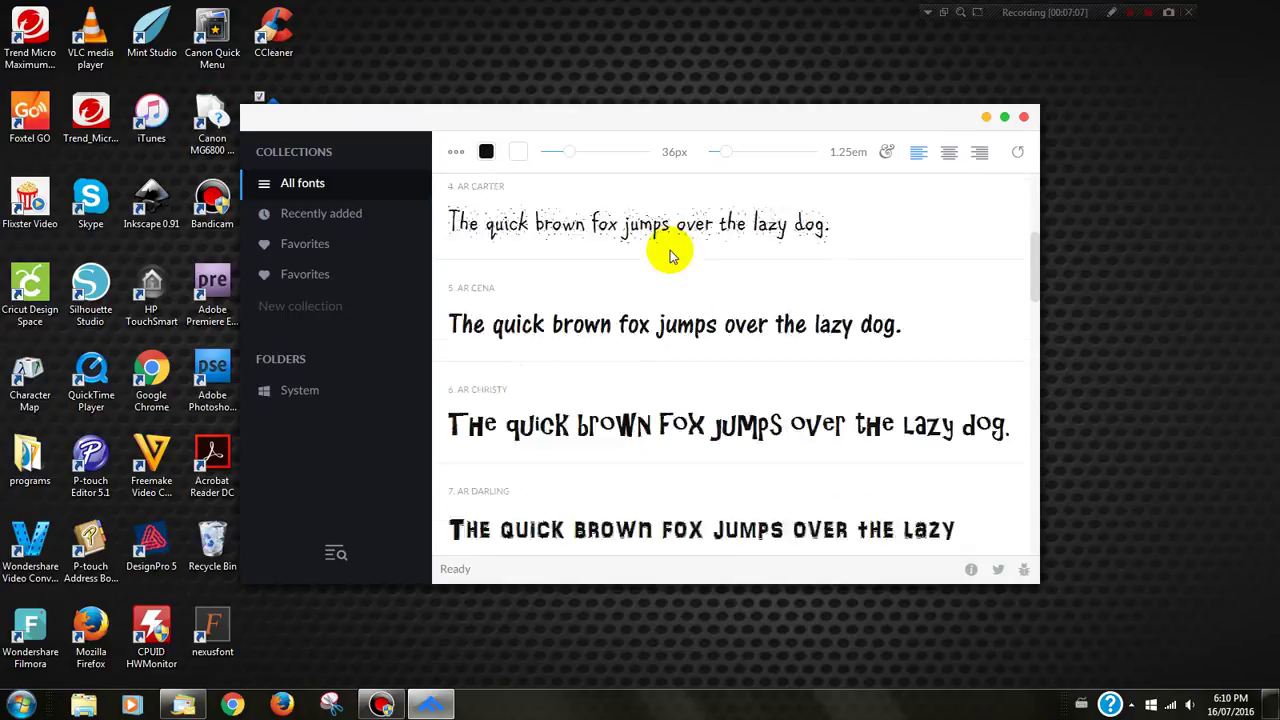
pyautogui.scroll(-5, 670, 255)
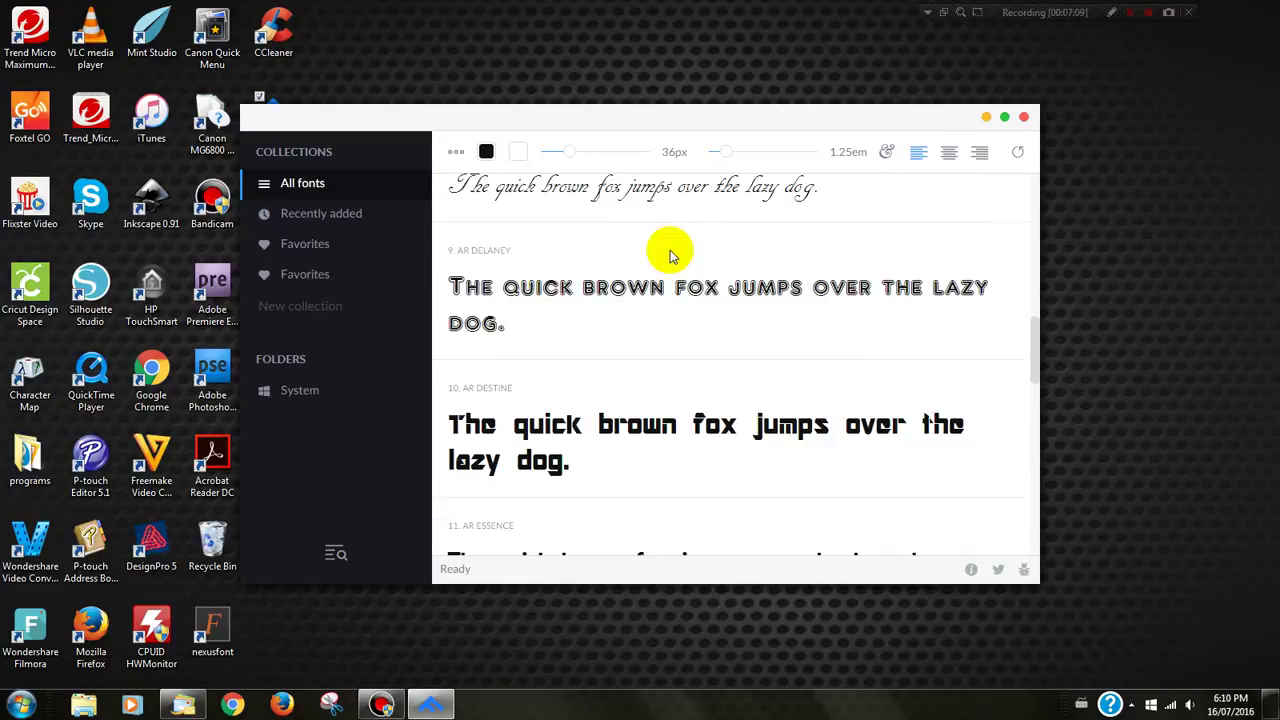
pyautogui.scroll(-5, 670, 255)
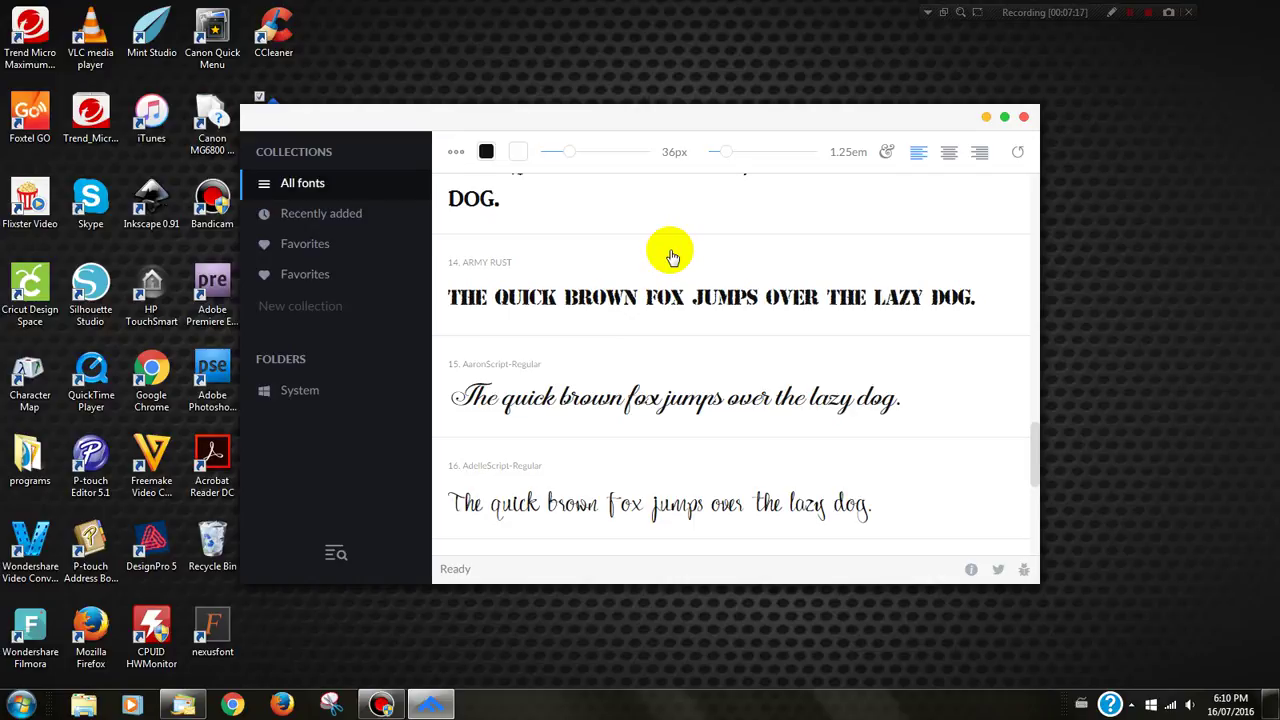
pyautogui.scroll(-2, 620, 290)
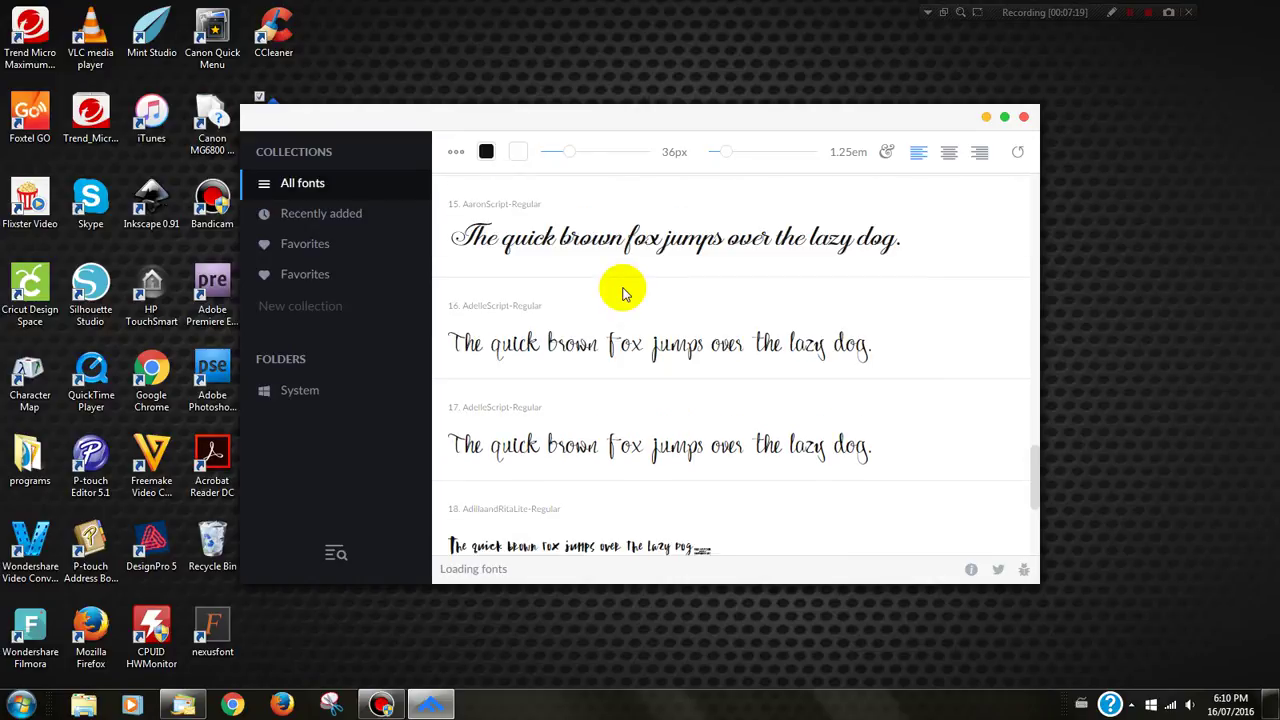
pyautogui.scroll(-10, 622, 292)
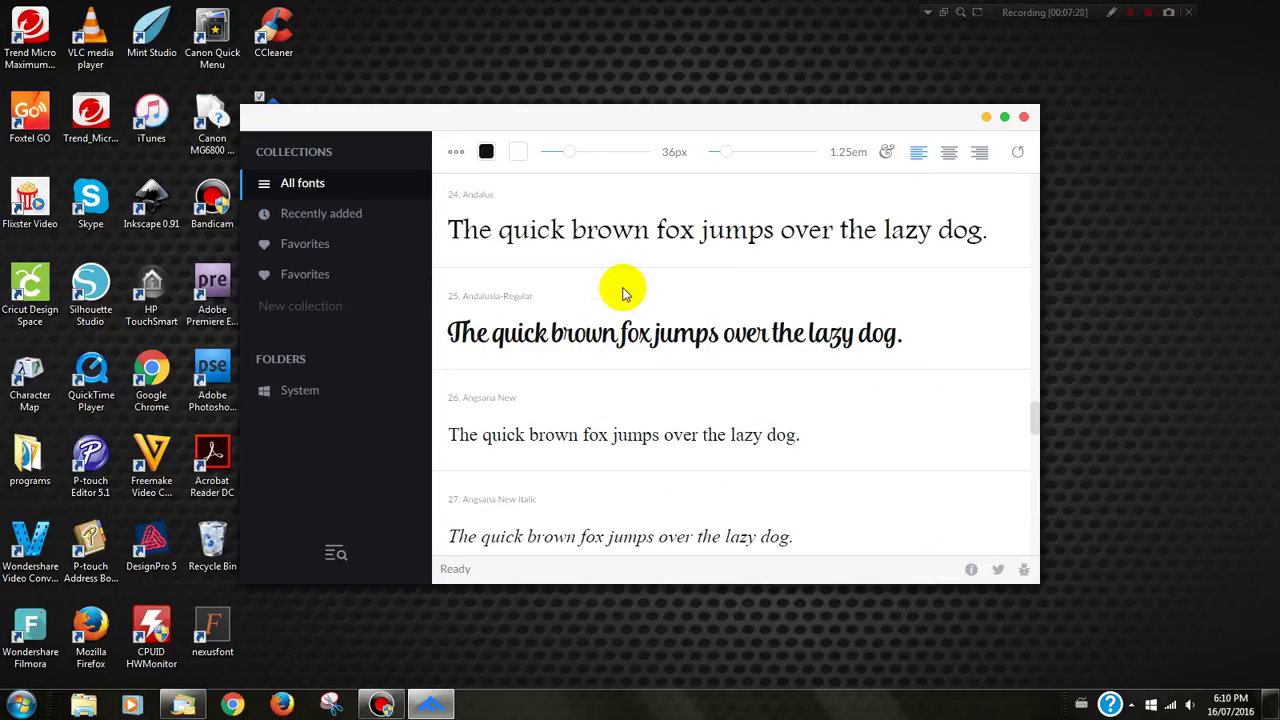
pyautogui.scroll(-3, 622, 292)
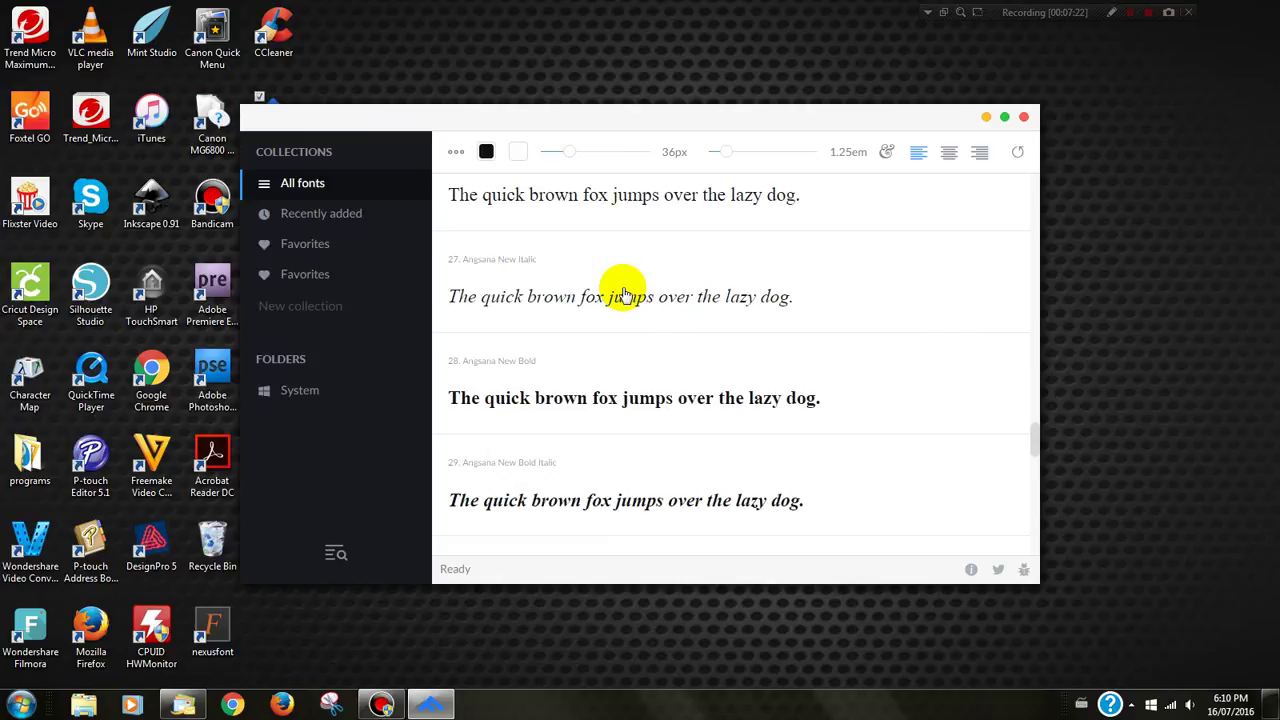
pyautogui.scroll(-4, 622, 292)
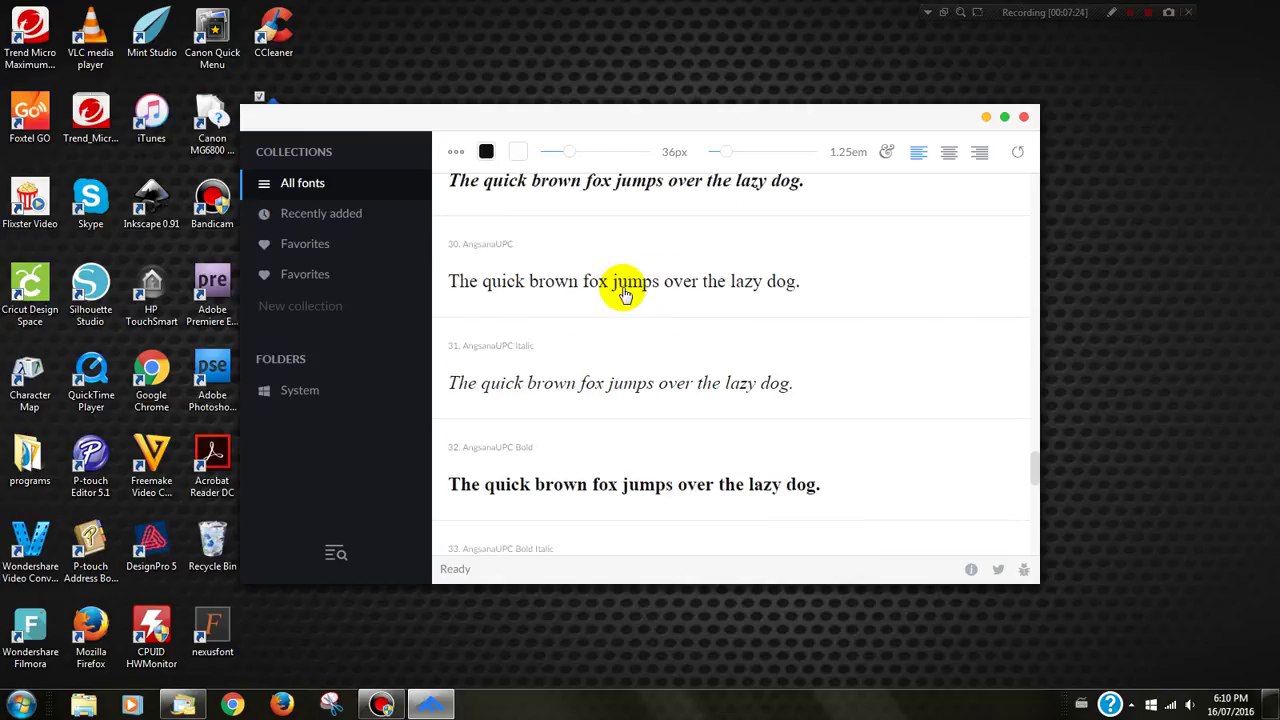
pyautogui.scroll(-3, 622, 292)
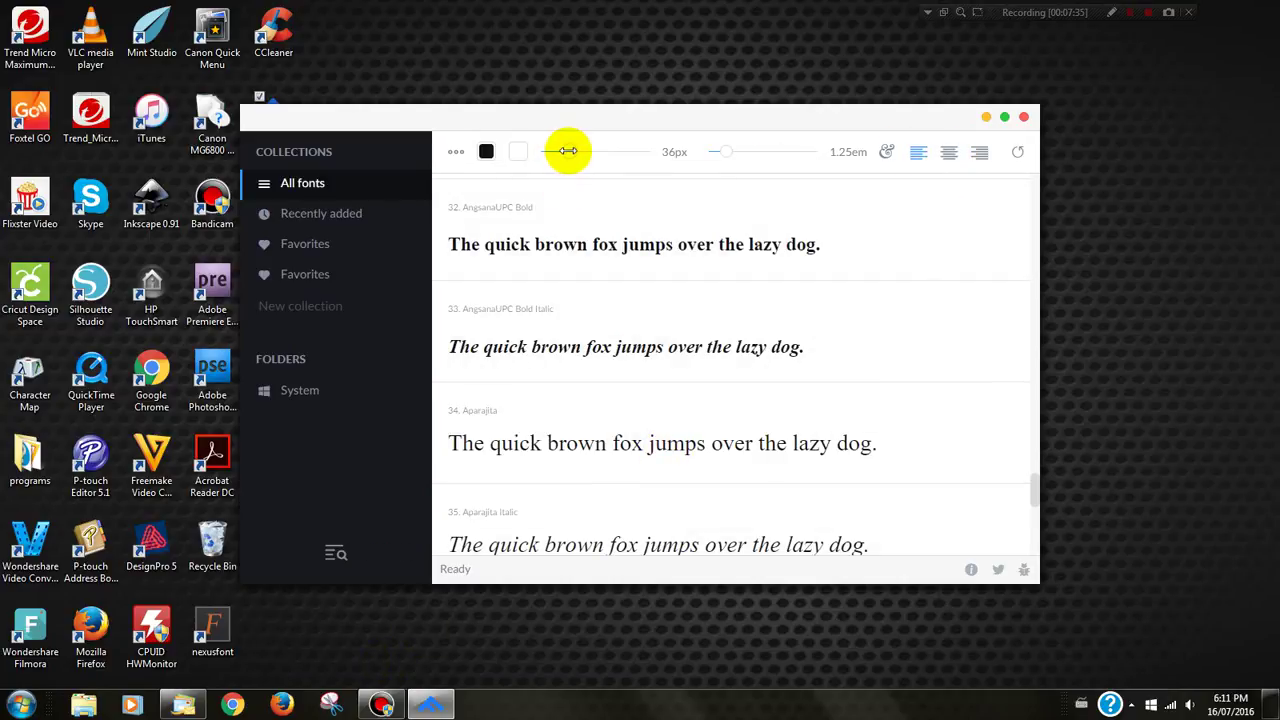
pyautogui.moveTo(567, 151); pyautogui.dragTo(586, 155)
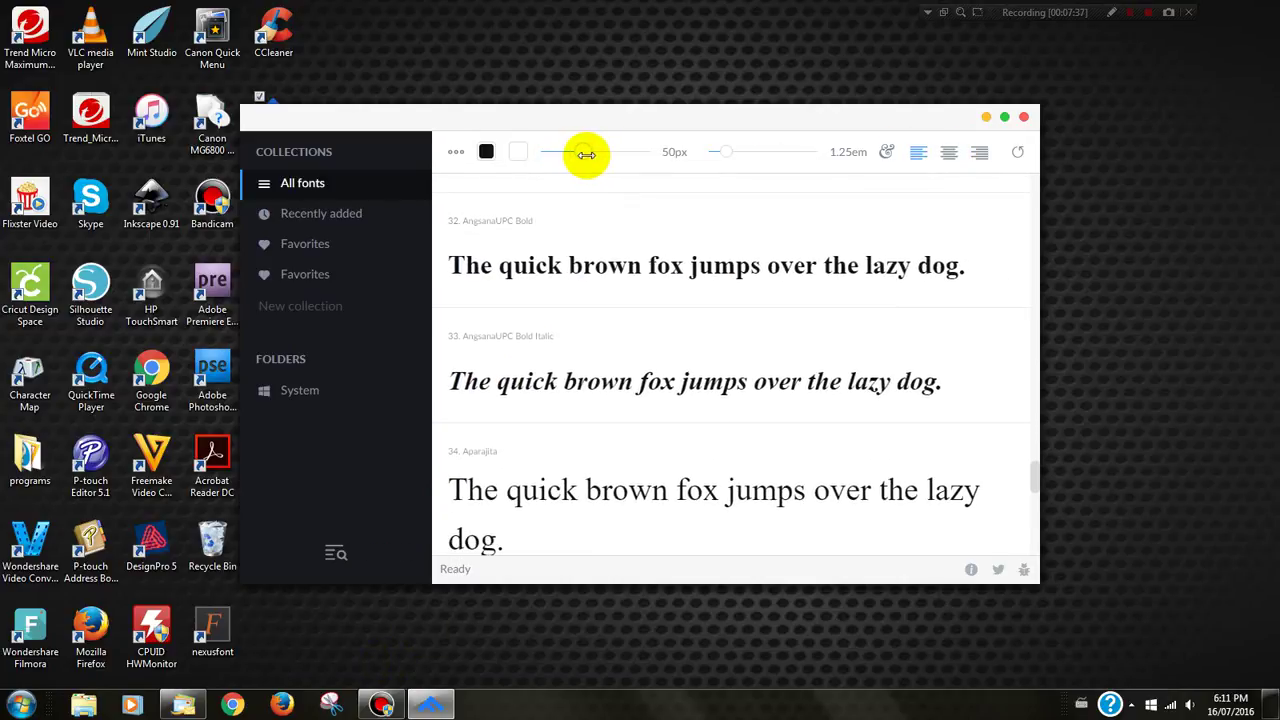
pyautogui.click(457, 153)
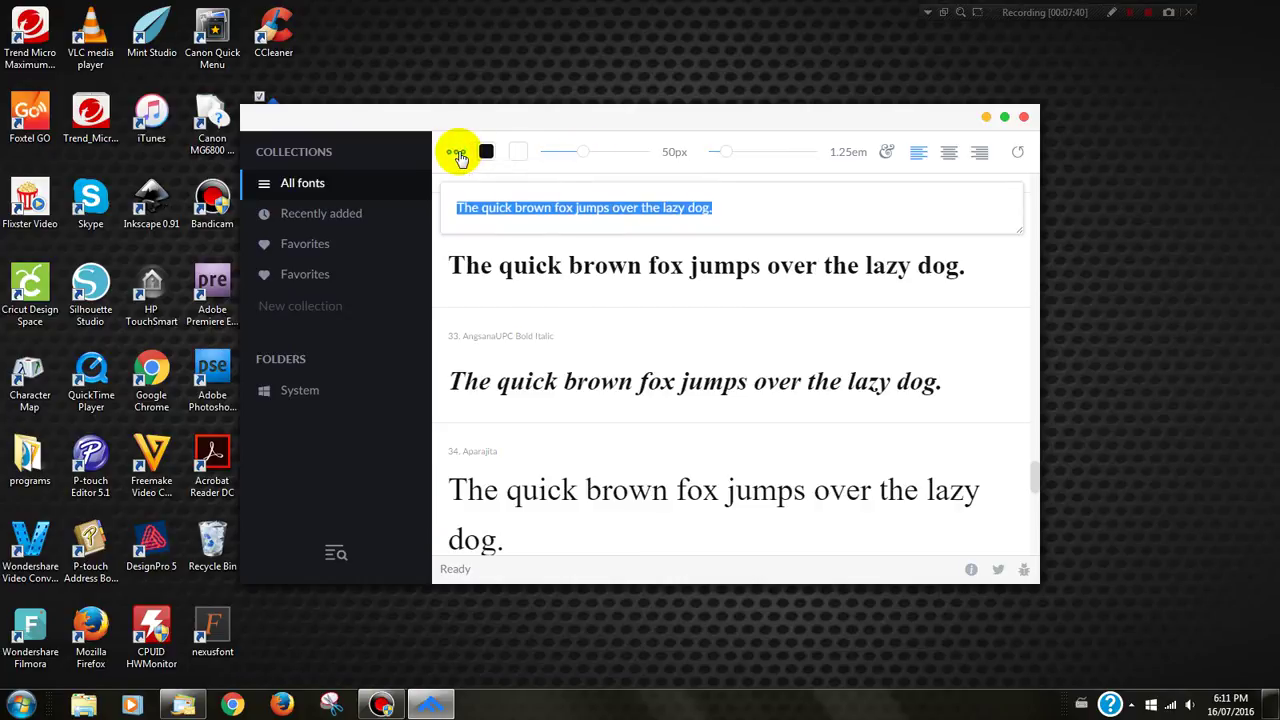
pyautogui.write('www')
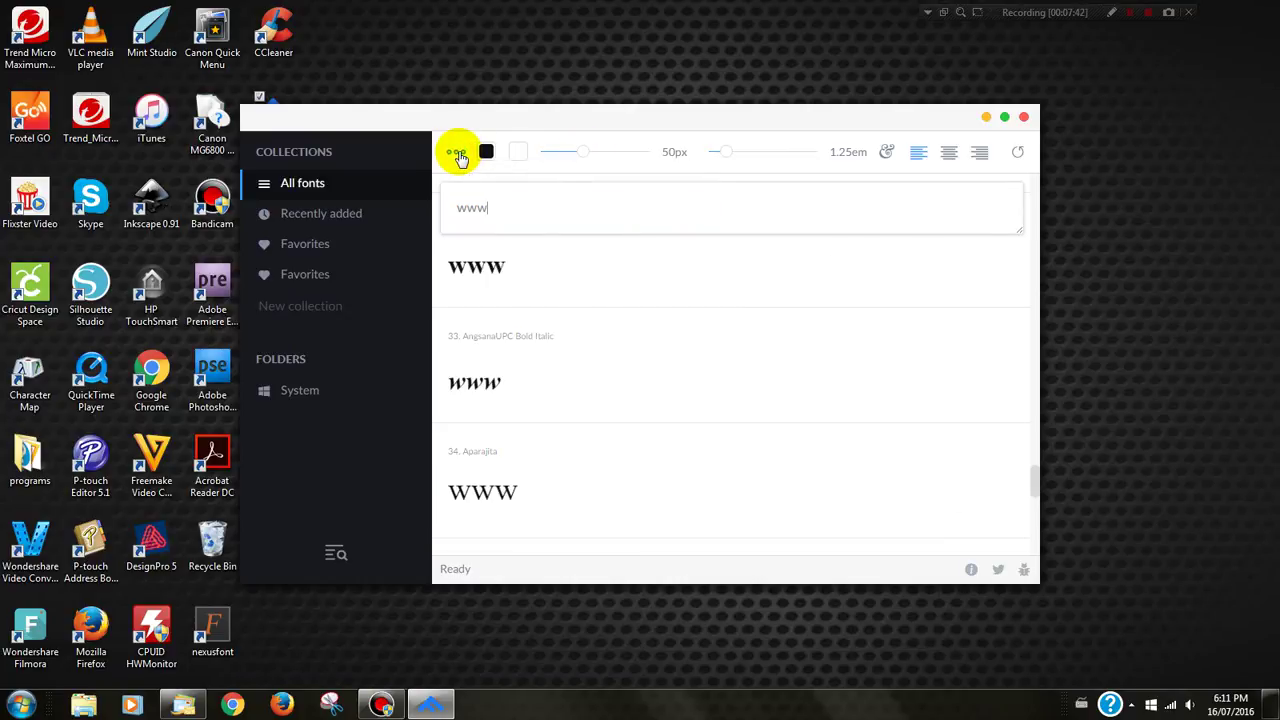
pyautogui.write('.fontbu')
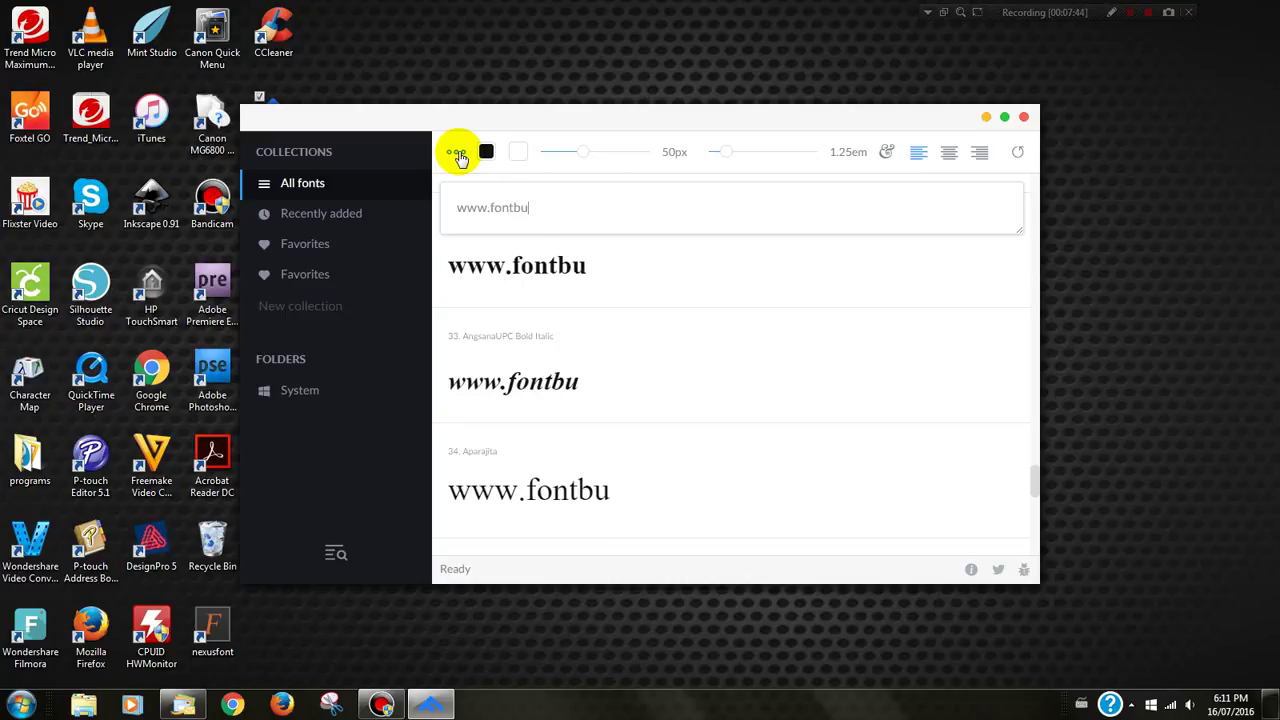
pyautogui.write('ndles.net')
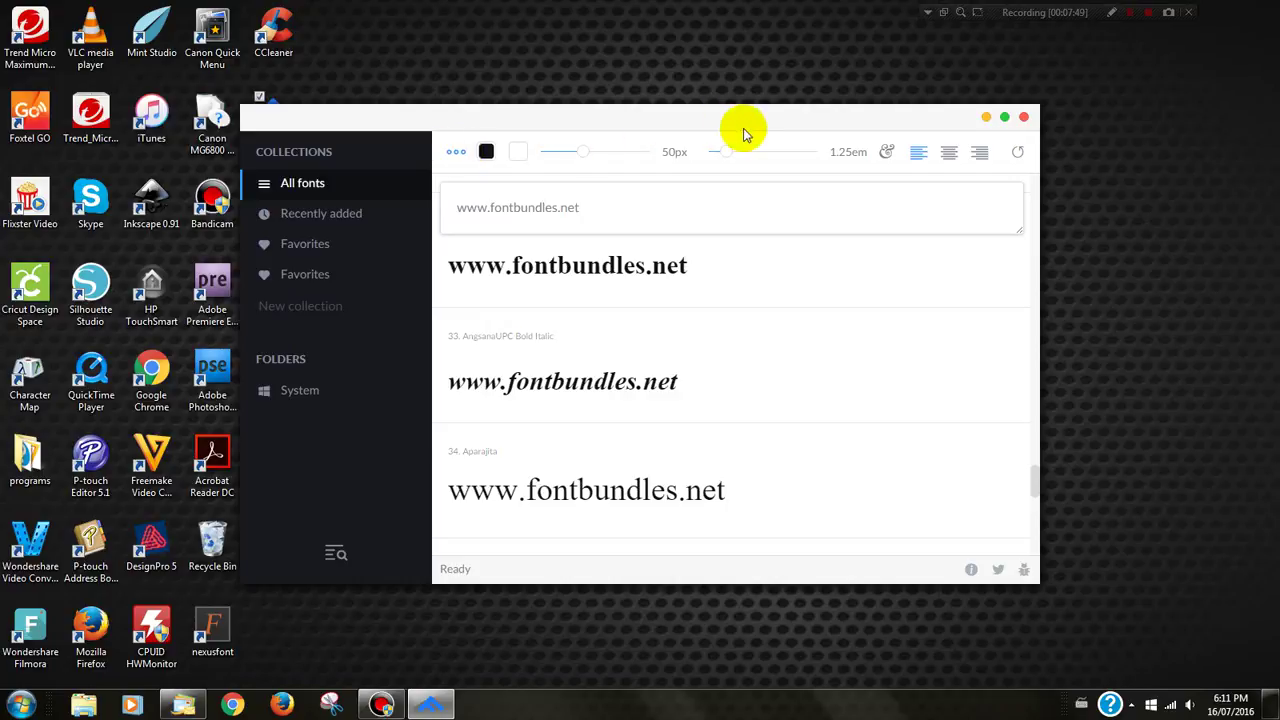
# Look through the OpenType features list, then dismiss it with no features changed.
pyautogui.click(887, 152)
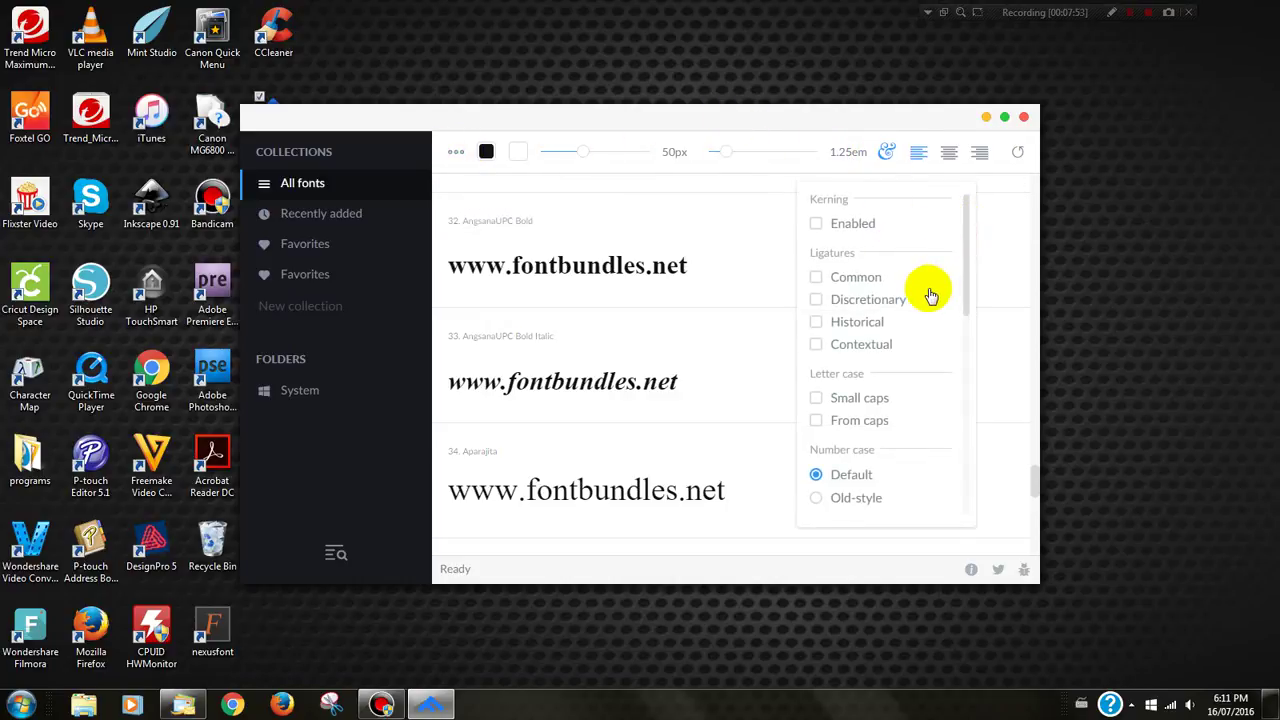
pyautogui.scroll(-8, 930, 295)
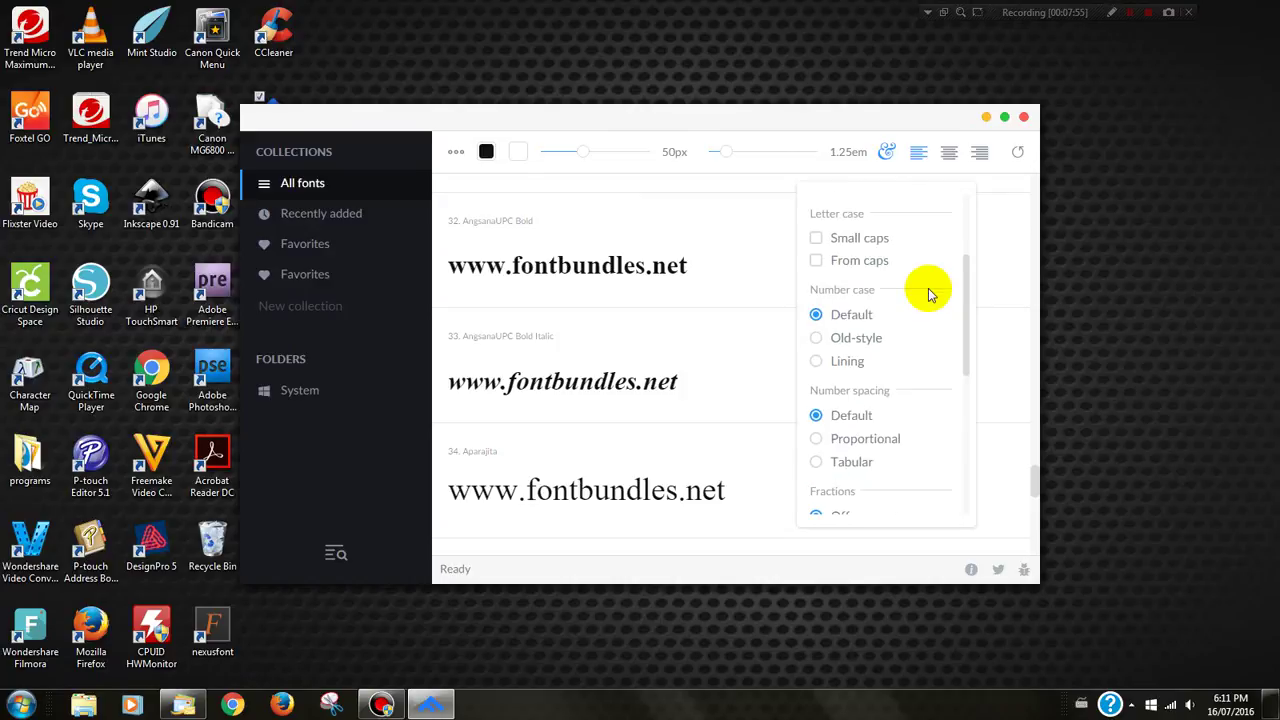
pyautogui.scroll(-2, 930, 295)
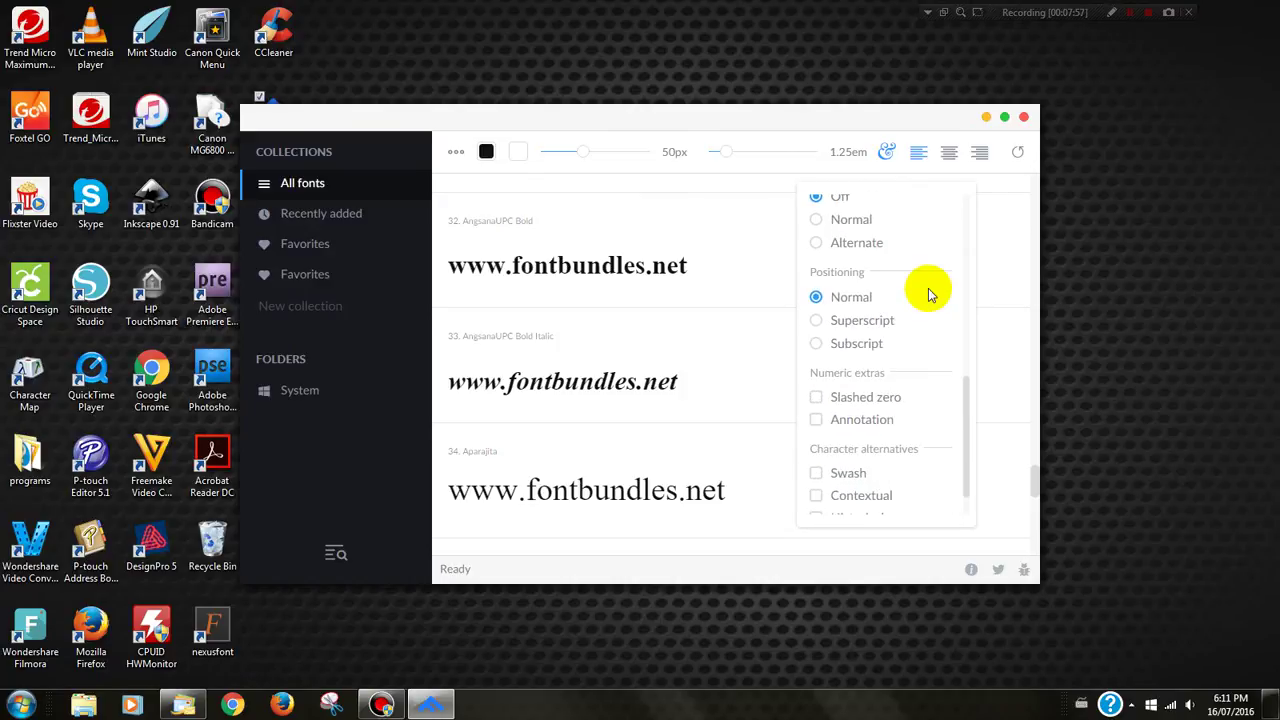
pyautogui.scroll(-1, 930, 295)
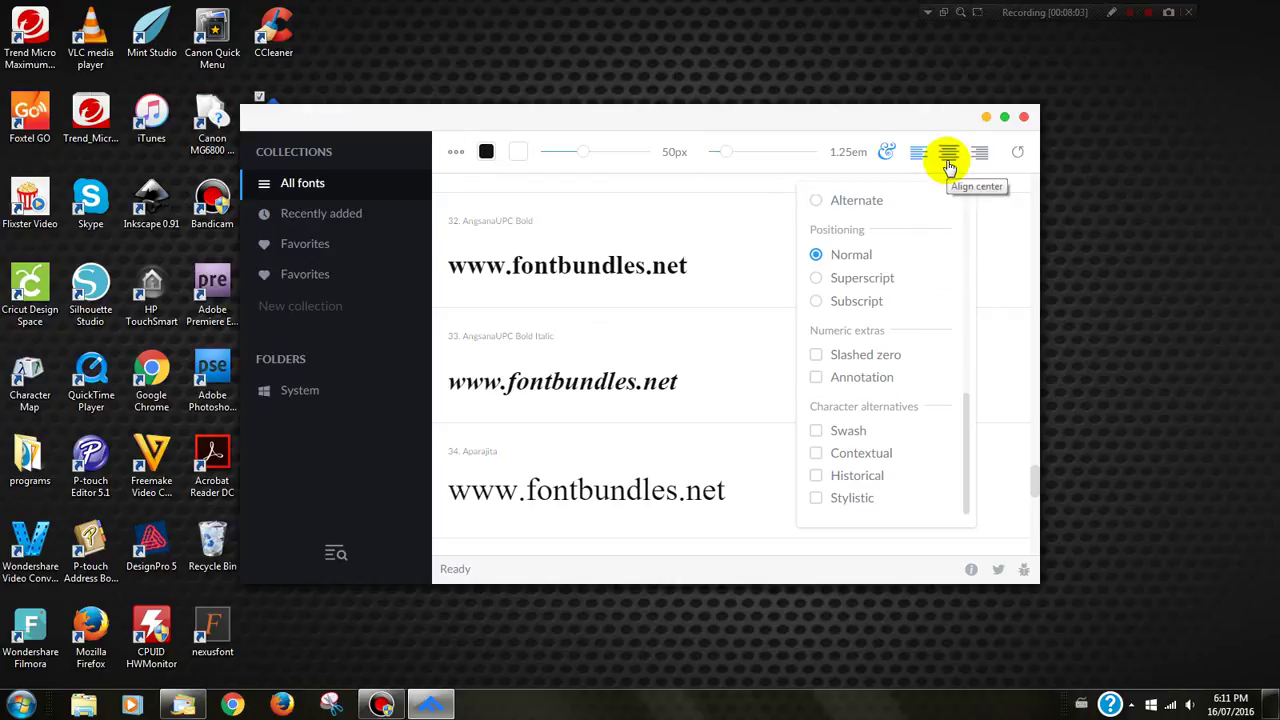
pyautogui.click(677, 168)
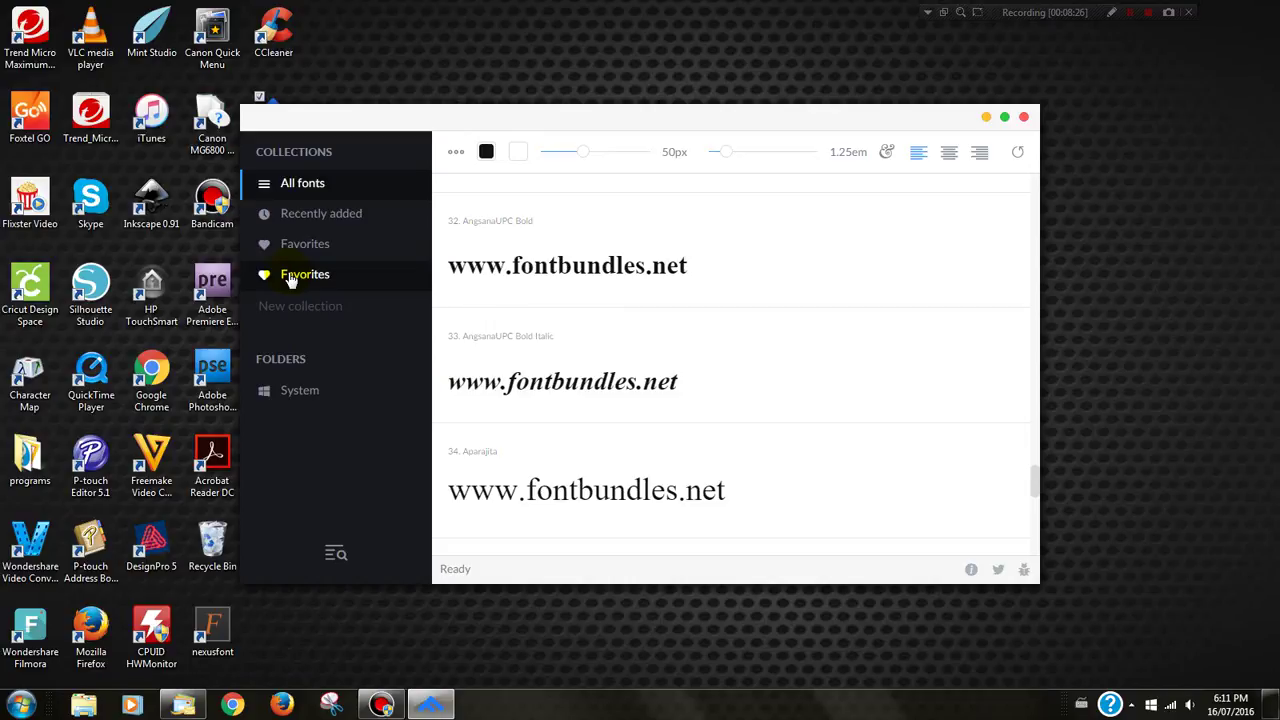
# Mark AngsanaUPC Bold as a favourite and scroll further down the font list.
pyautogui.moveTo(791, 260)
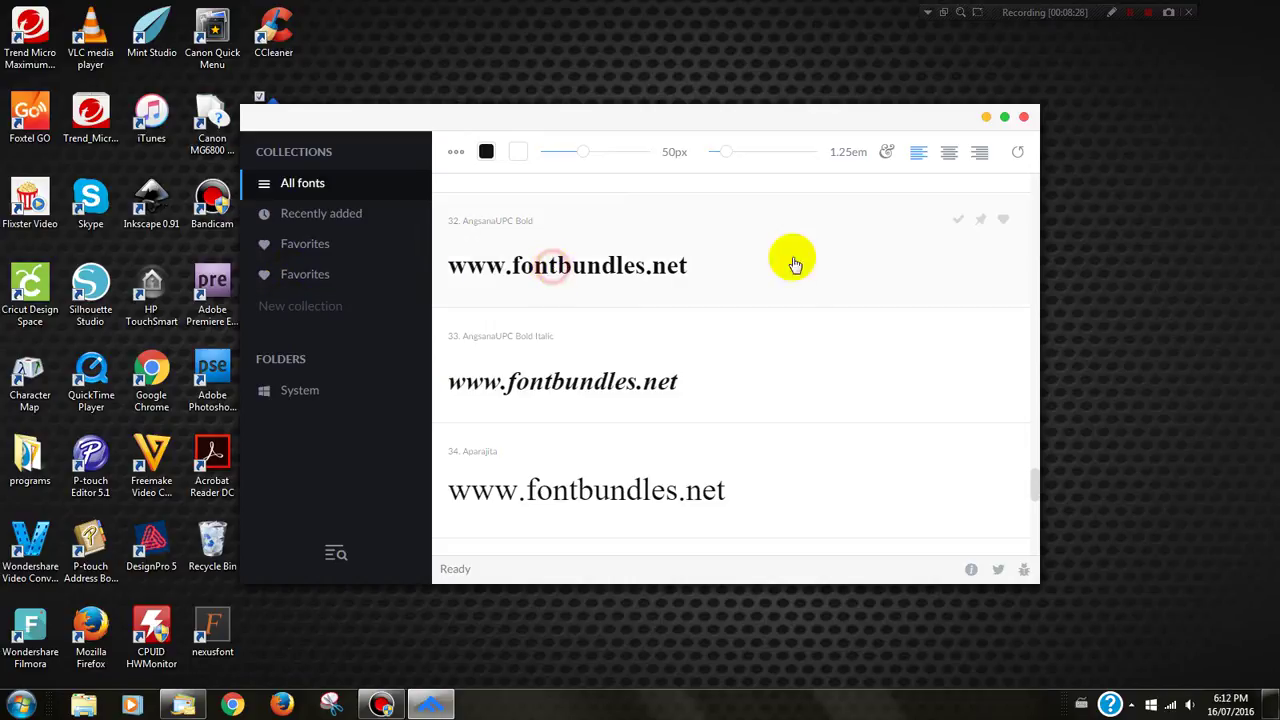
pyautogui.click(1003, 221)
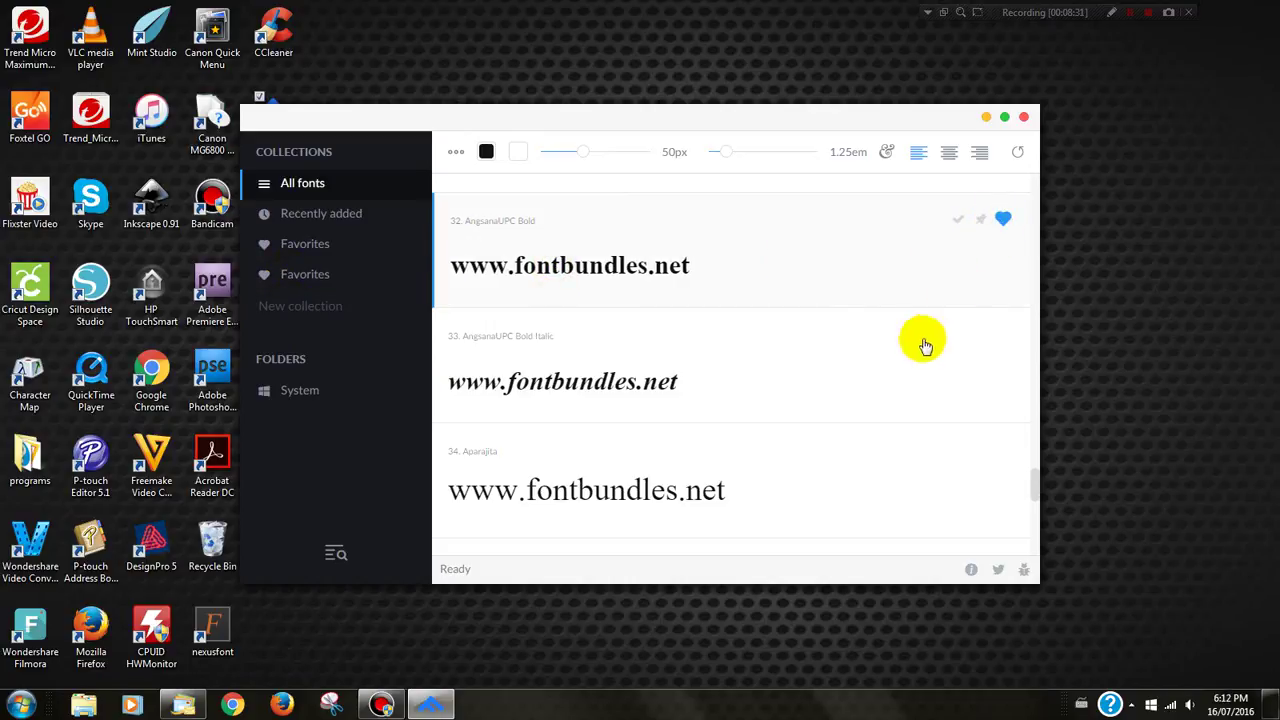
pyautogui.scroll(-12, 831, 387)
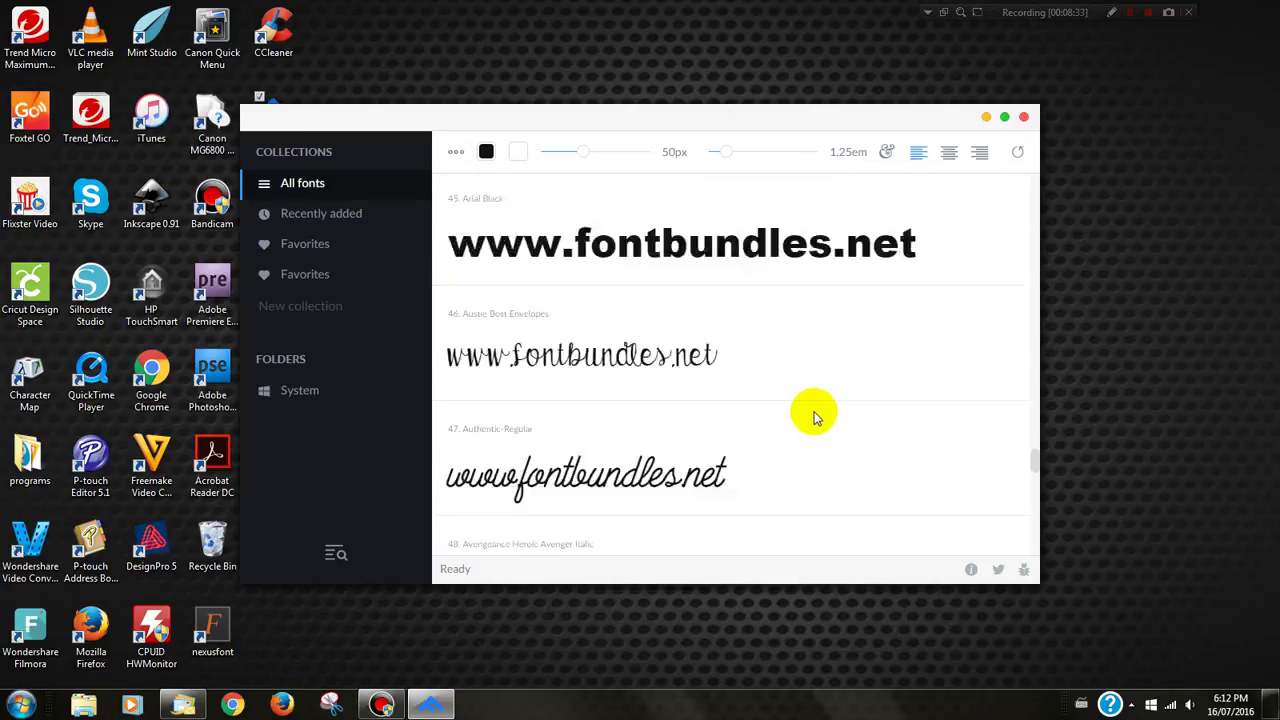
pyautogui.scroll(-10, 846, 451)
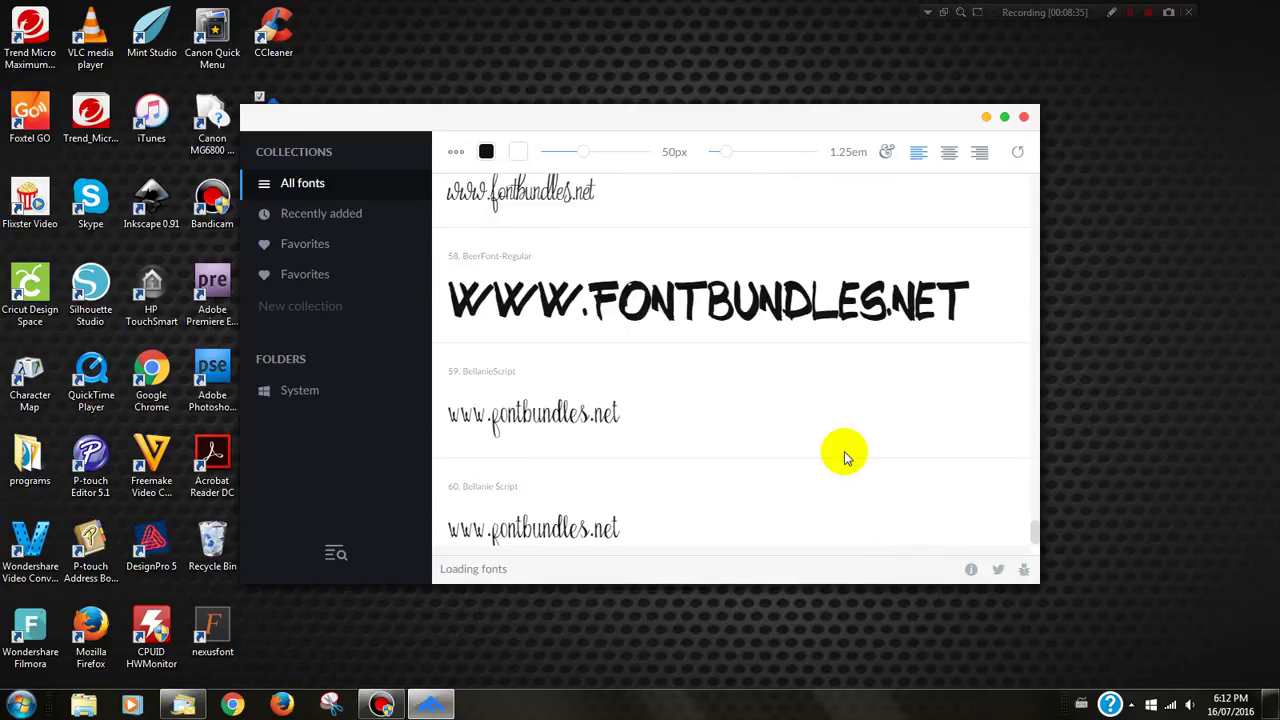
pyautogui.scroll(-11, 846, 451)
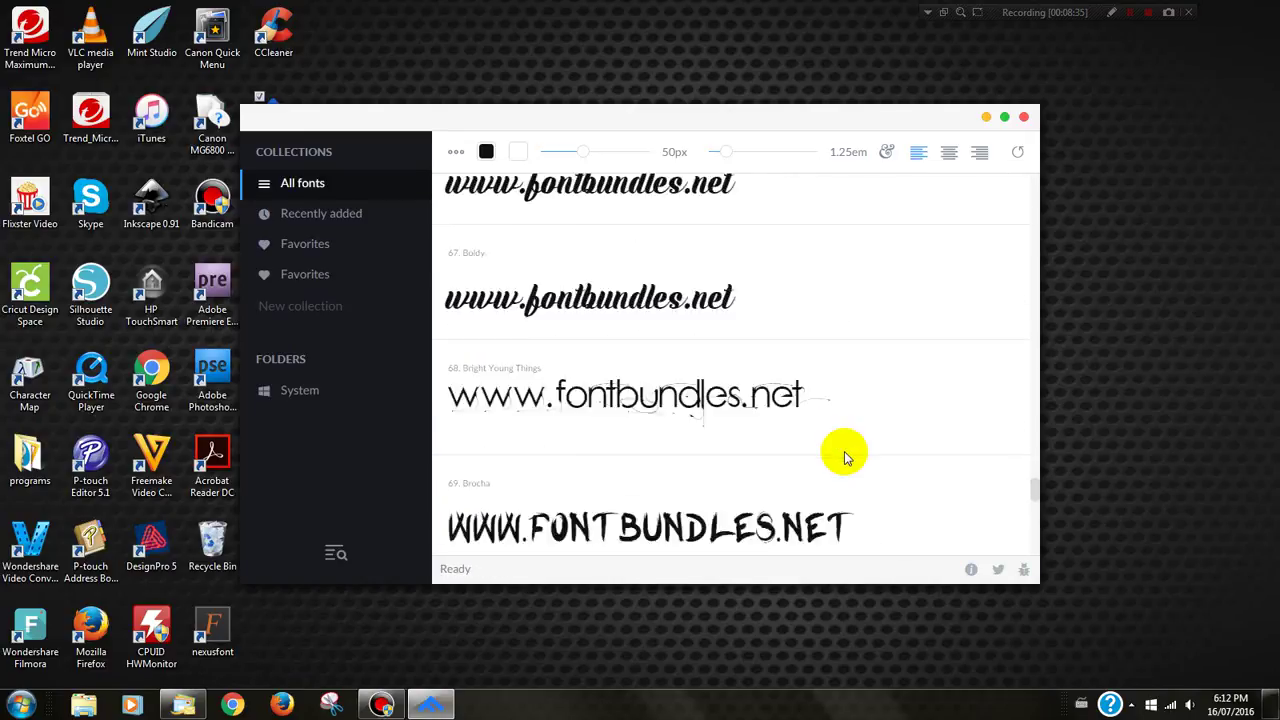
pyautogui.click(1024, 117)
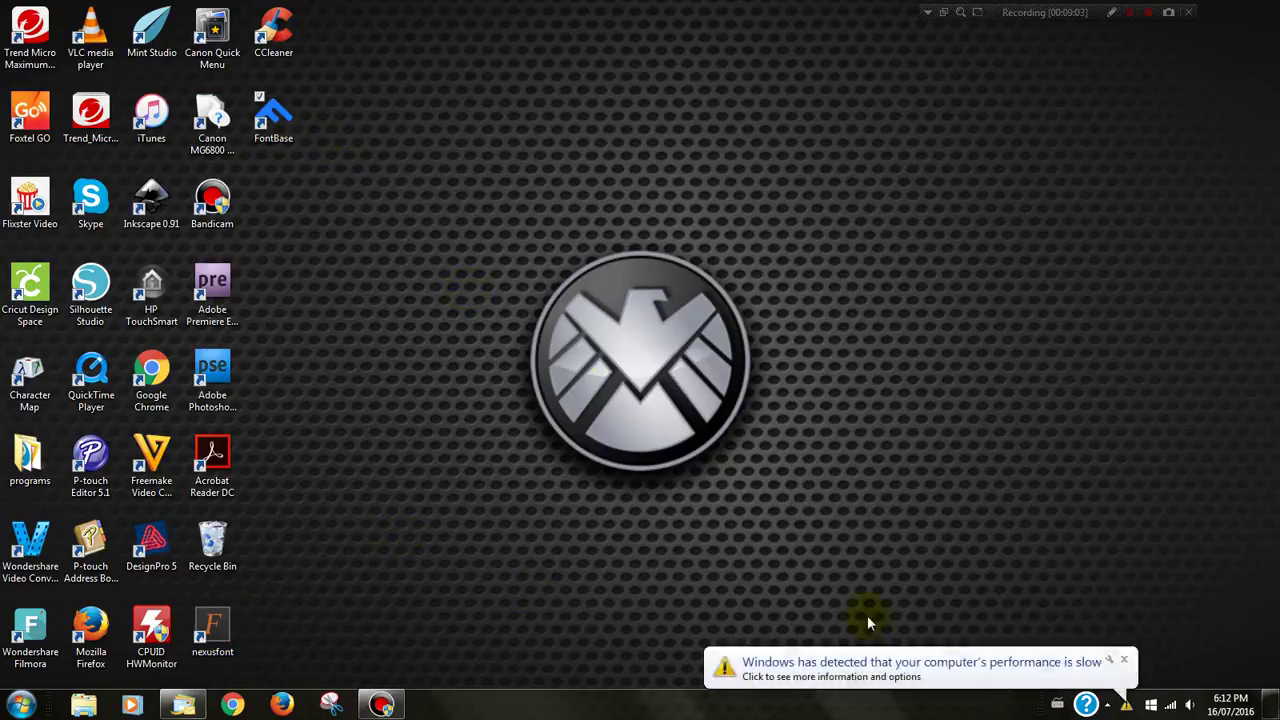
pyautogui.click(1124, 660)
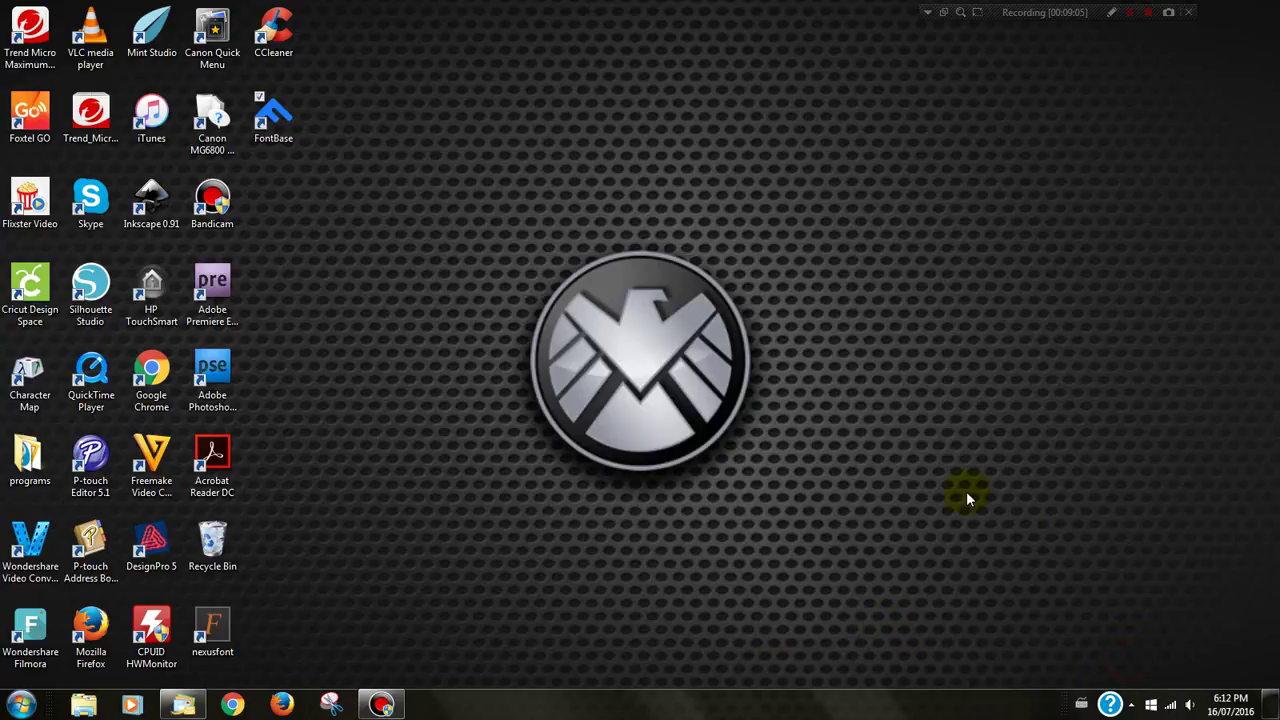